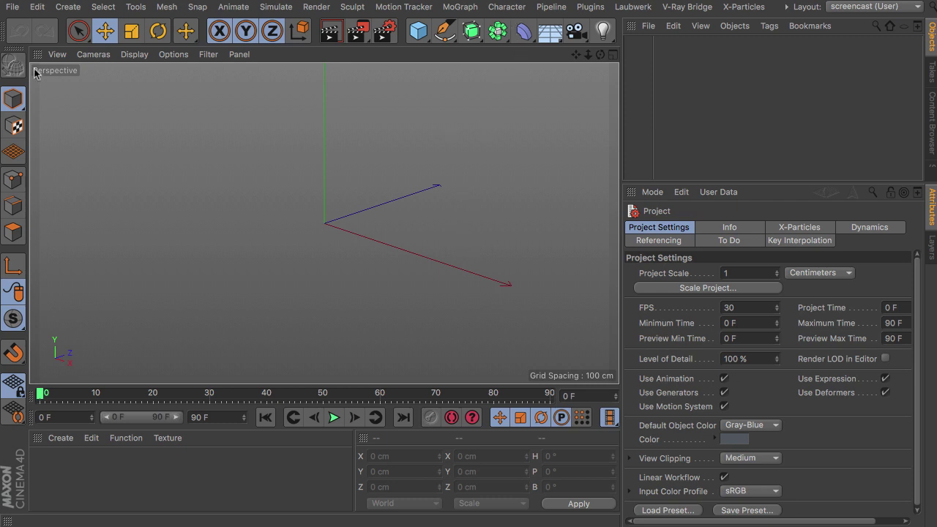
Step: Open the character scene file whose name starts with BWom0306 and ends in S_STD.c4d
{"action": "left_click", "coordinate": [18, 9]}
{"action": "left_click", "coordinate": [29, 47]}
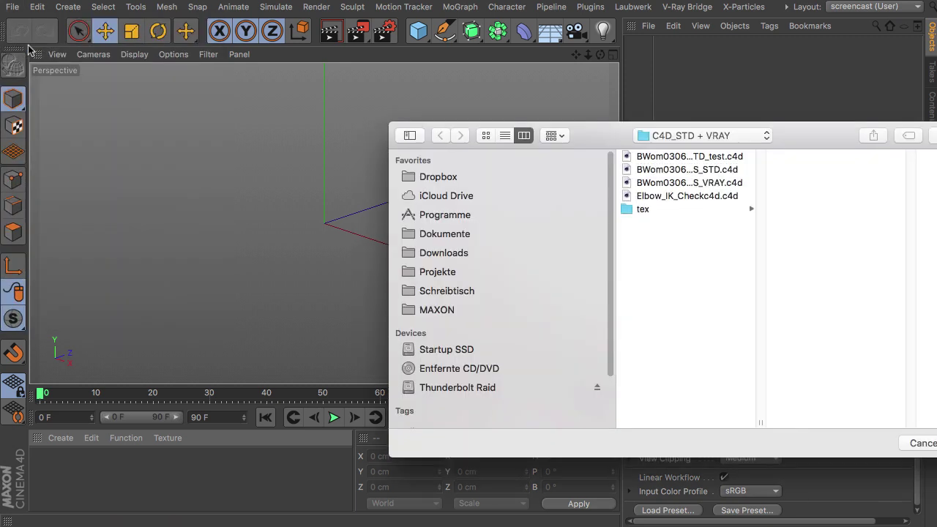
{"action": "left_click", "coordinate": [716, 170]}
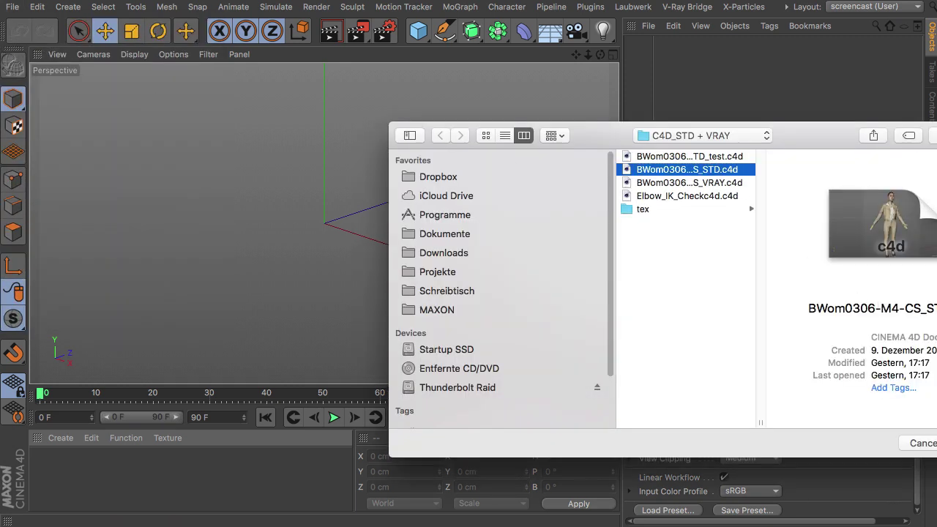
{"action": "key", "text": "Return"}
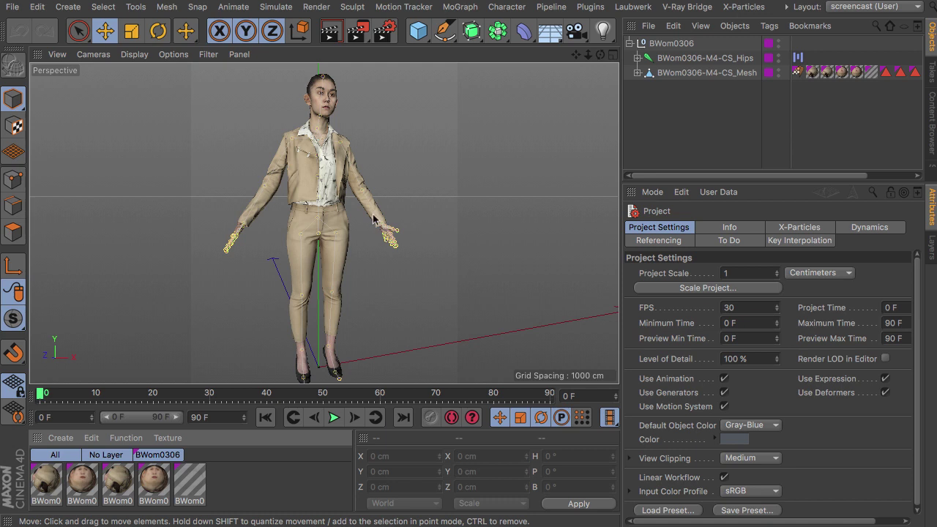
Step: Add a PIM controller object to the scene containing the standing woman
{"action": "left_click_drag", "start_coordinate": [600, 54], "coordinate": [381, 54]}
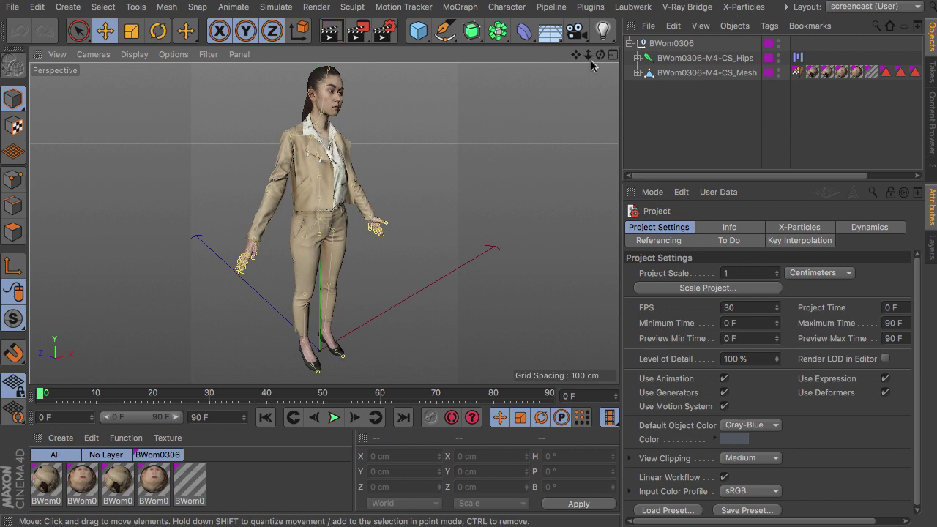
{"action": "left_click_drag", "start_coordinate": [601, 54], "coordinate": [550, 41]}
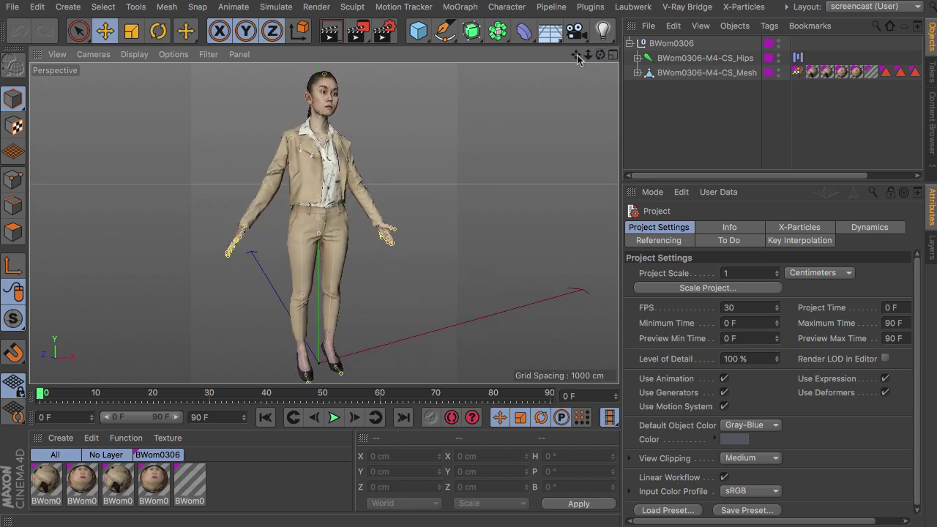
{"action": "mouse_move", "coordinate": [576, 55]}
{"action": "right_mouse_down"}
{"action": "mouse_move", "coordinate": [547, 54]}
{"action": "mouse_move", "coordinate": [568, 54]}
{"action": "right_mouse_up"}
{"action": "left_click_drag", "start_coordinate": [576, 55], "coordinate": [580, 48]}
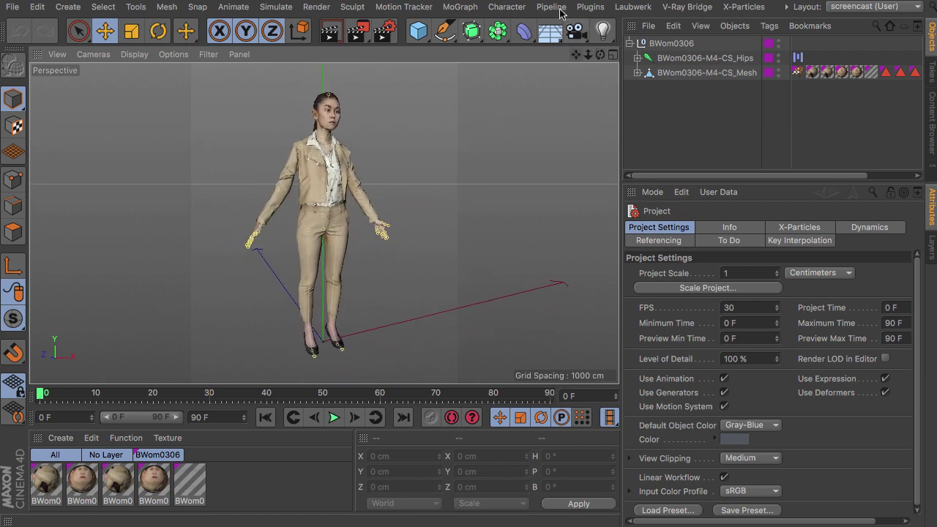
{"action": "left_click", "coordinate": [591, 7]}
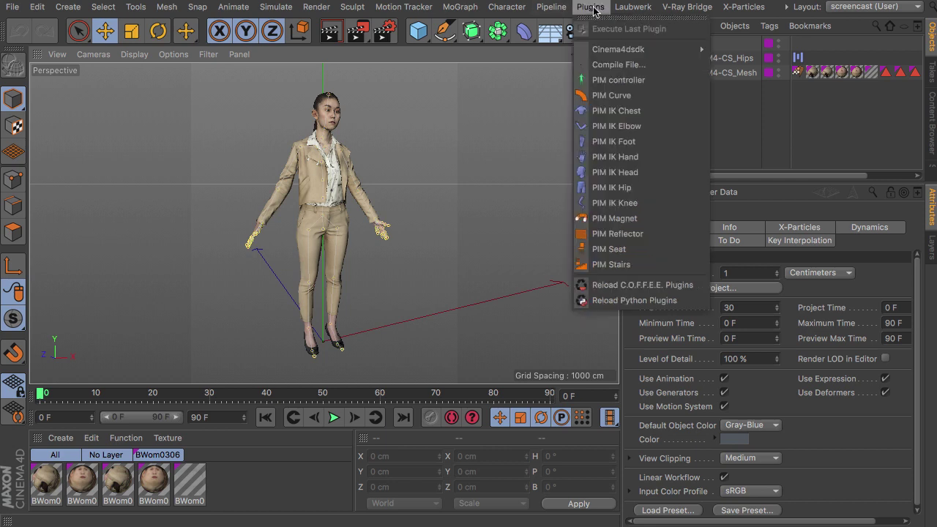
{"action": "left_click", "coordinate": [605, 81]}
Step: Assign the BWom0306-M4-CS_Hips joint as the controller's Hips Link and load the AXYZ Design preset rig
{"action": "left_click", "coordinate": [850, 228]}
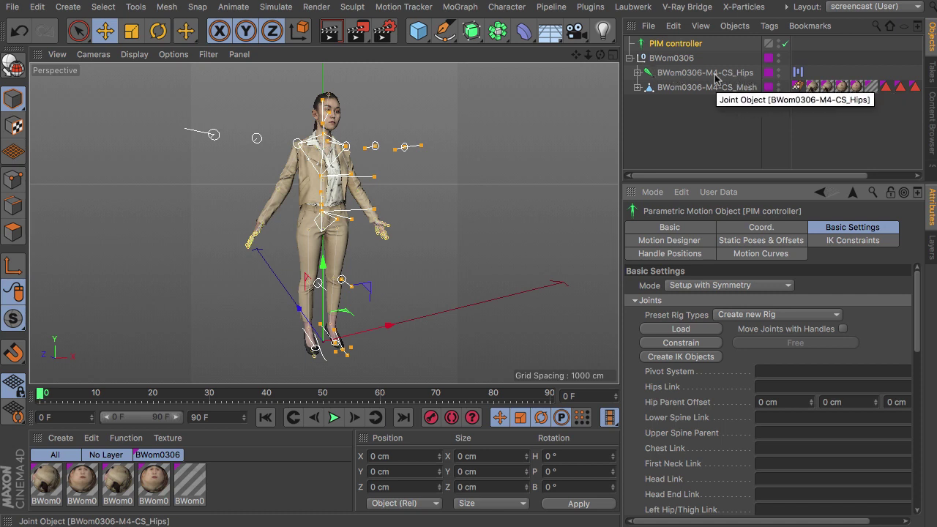
{"action": "left_click_drag", "start_coordinate": [718, 79], "coordinate": [770, 392]}
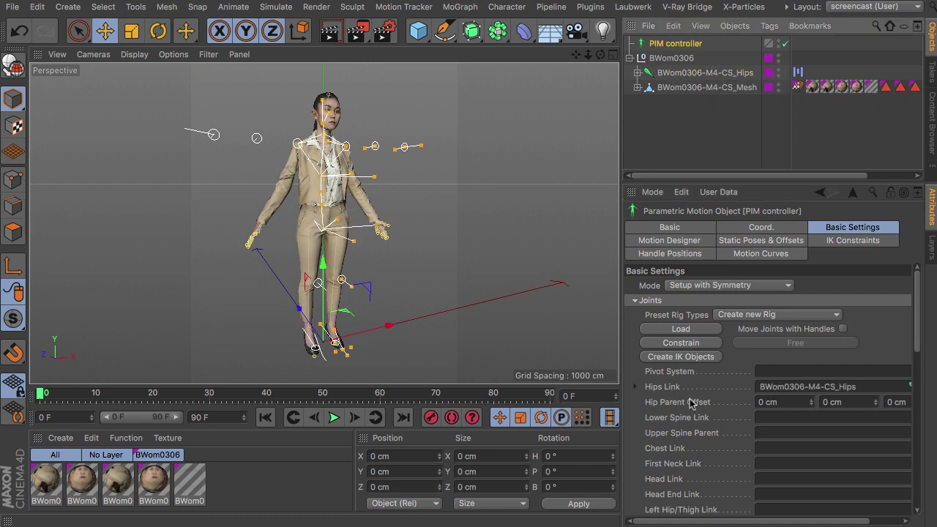
{"action": "left_click", "coordinate": [779, 316]}
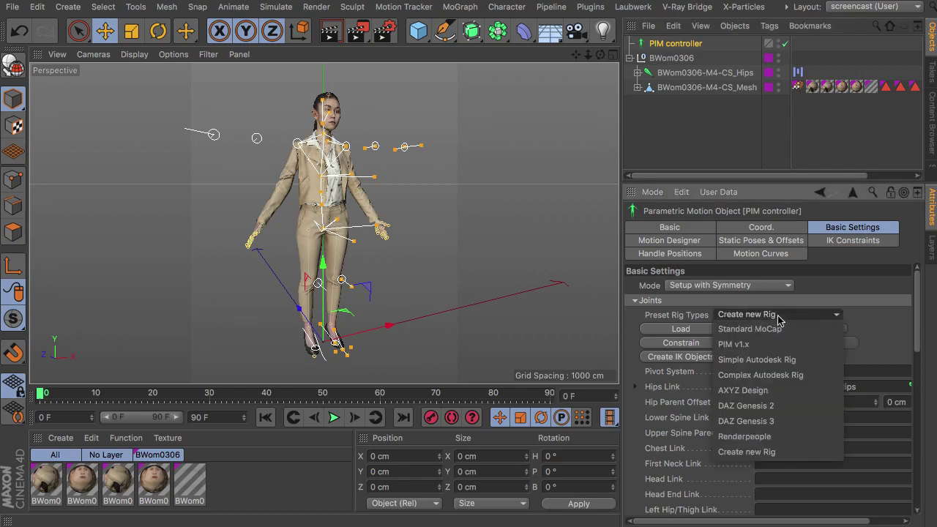
{"action": "left_click", "coordinate": [743, 390]}
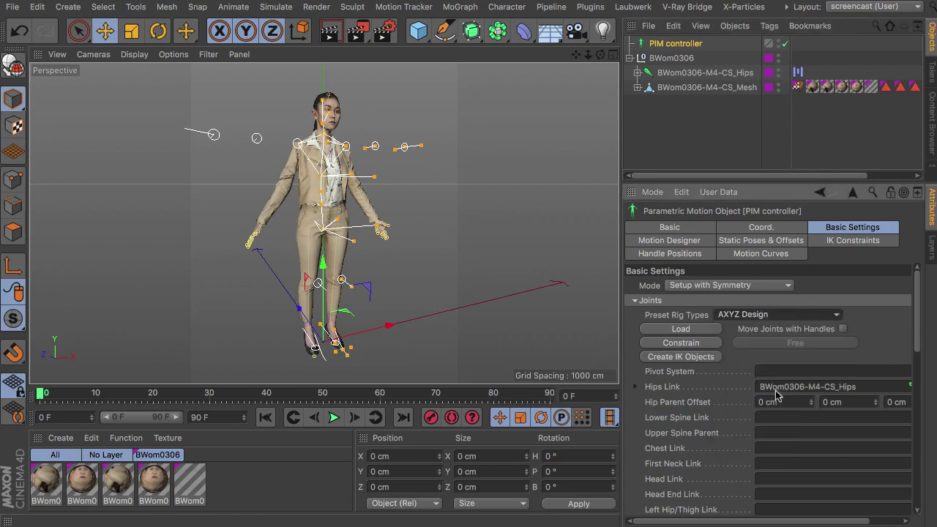
{"action": "left_click", "coordinate": [673, 331]}
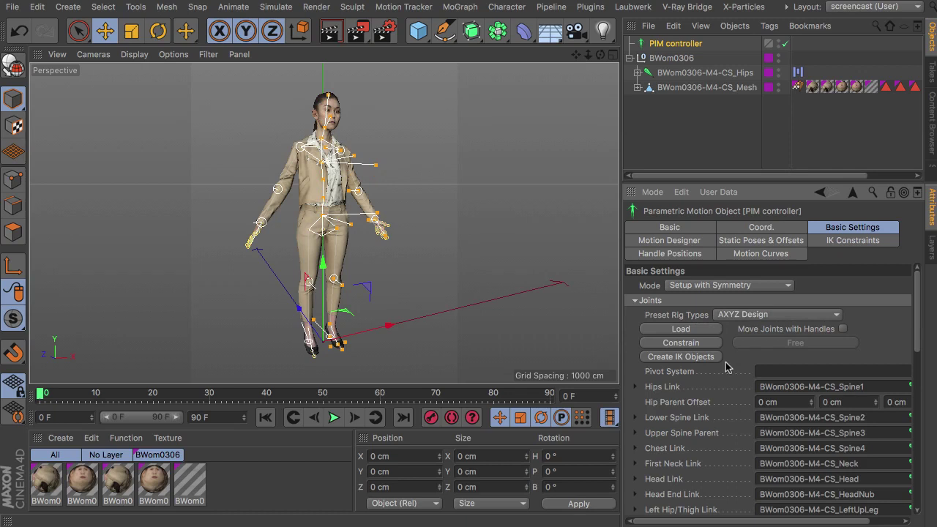
Step: Constrain the character's joints to the PIM controller and set the controller's mode to Animate
{"action": "left_click", "coordinate": [677, 342]}
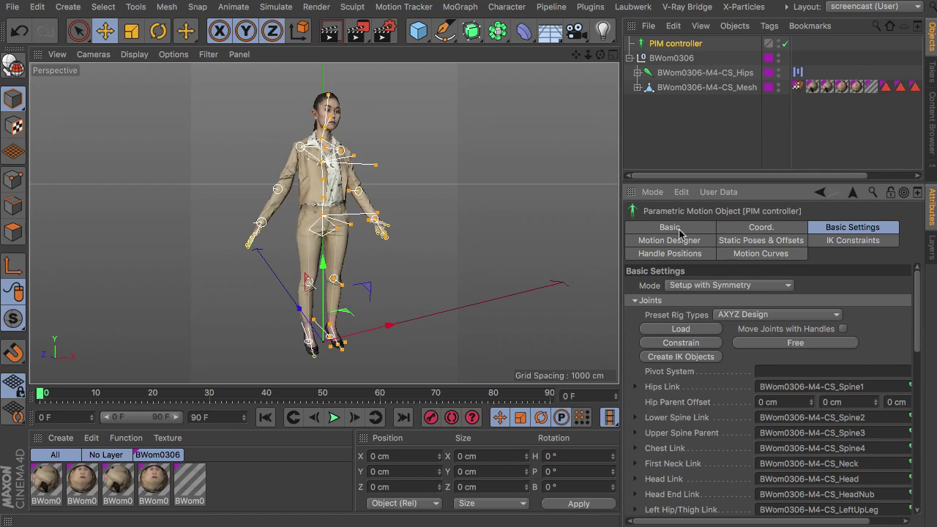
{"action": "left_click", "coordinate": [728, 285]}
{"action": "left_click", "coordinate": [707, 332]}
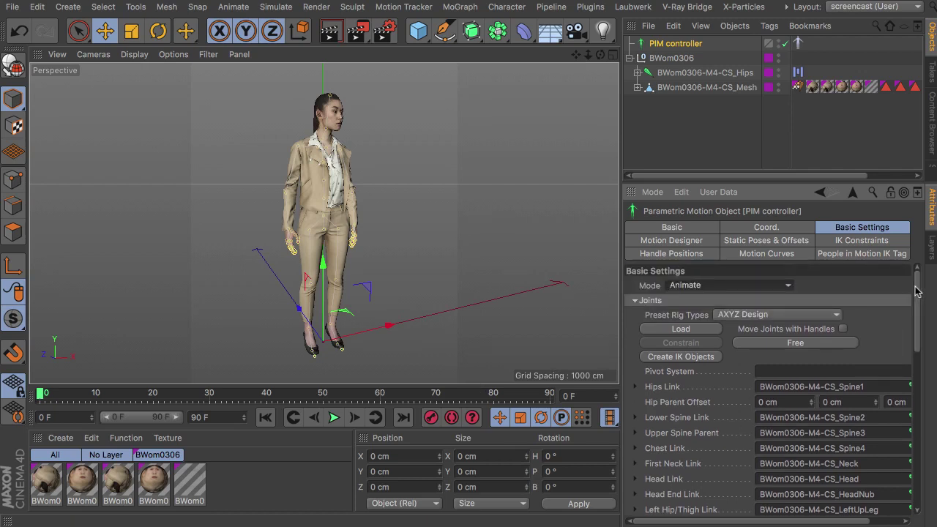
Step: Enable Walk in place with a Stride of 50 % for the controller and preview the walk cycle, returning to frame 0
{"action": "left_click", "coordinate": [670, 246]}
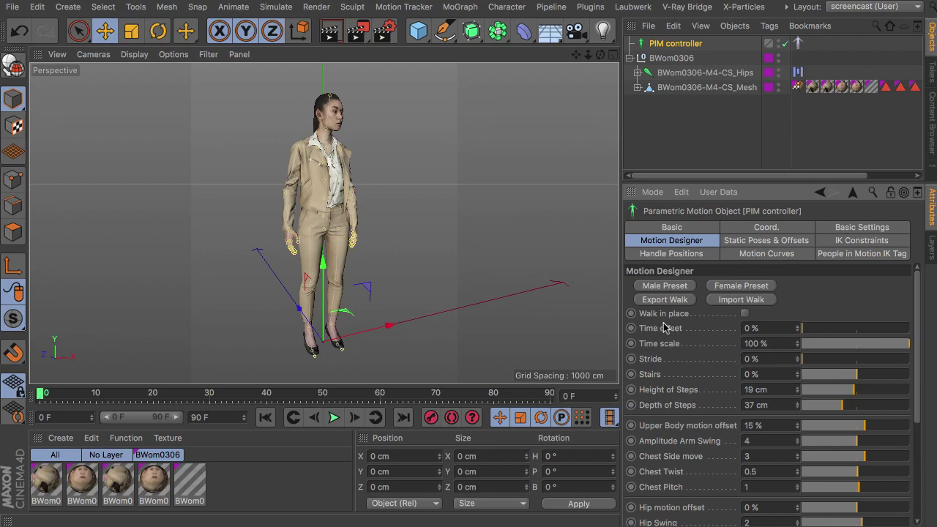
{"action": "left_click", "coordinate": [745, 313]}
{"action": "left_click_drag", "start_coordinate": [806, 361], "coordinate": [857, 360]}
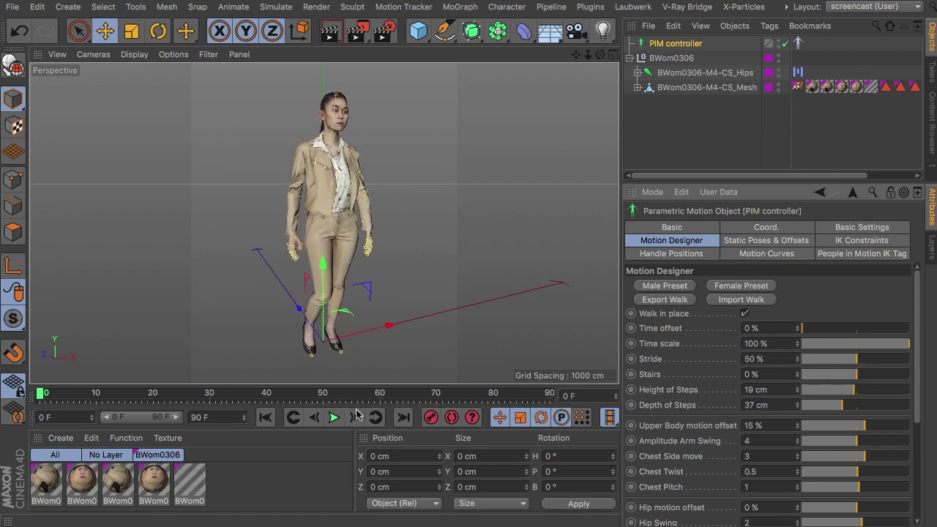
{"action": "left_click", "coordinate": [334, 417]}
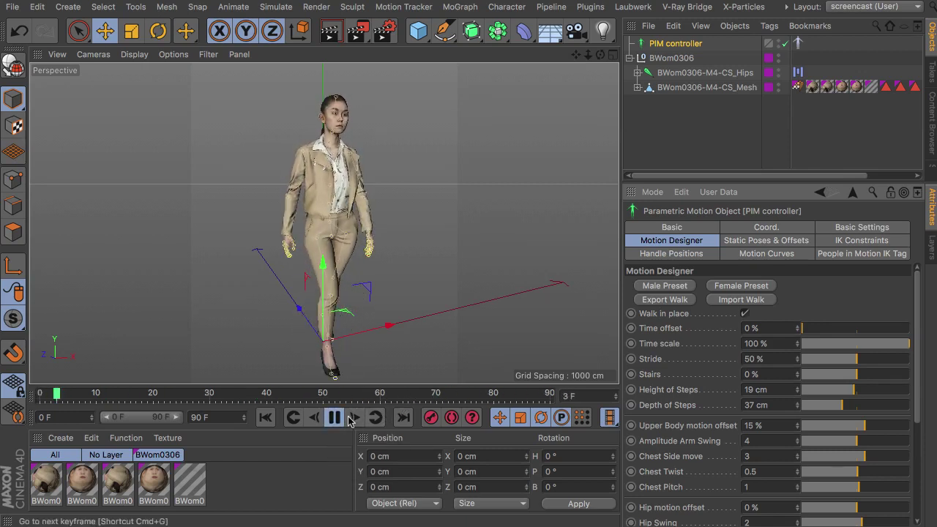
{"action": "left_click", "coordinate": [334, 417]}
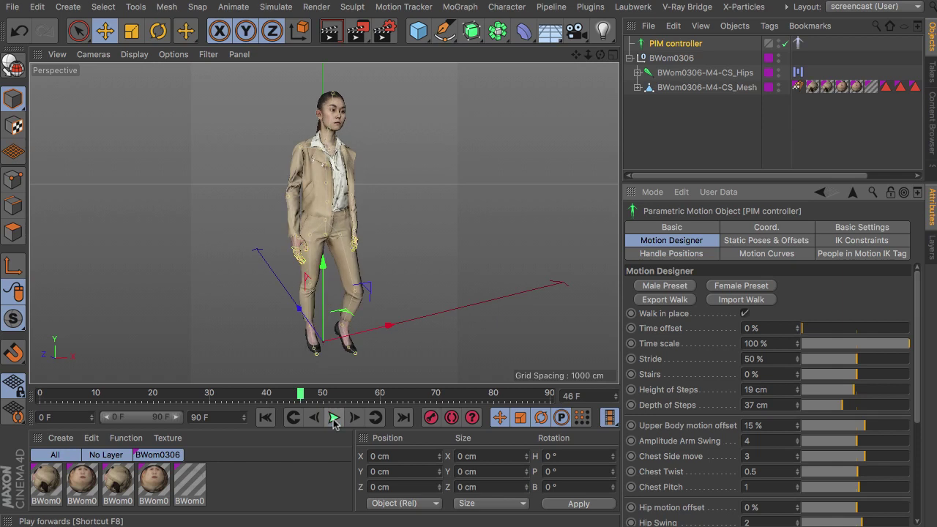
{"action": "left_click", "coordinate": [268, 423]}
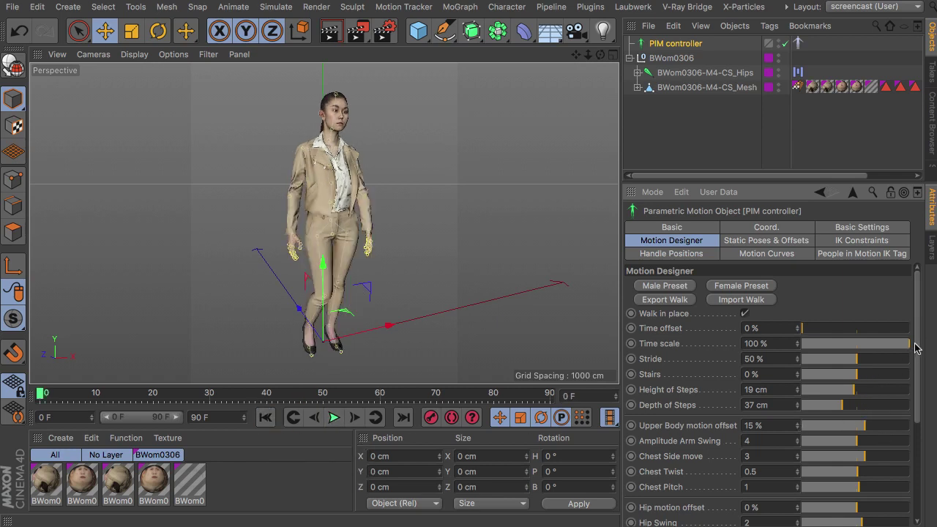
{"action": "mouse_move", "coordinate": [915, 345]}
{"action": "left_mouse_down"}
{"action": "mouse_move", "coordinate": [923, 445]}
{"action": "mouse_move", "coordinate": [919, 350]}
{"action": "left_mouse_up"}
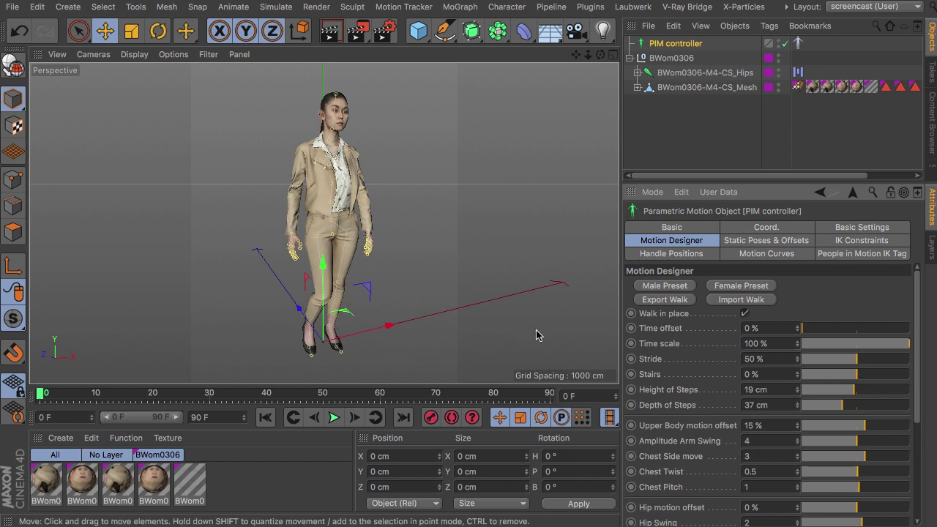
Step: Set the controller's Hip Position Offset to -4 in the second component and 13 in the third
{"action": "left_click", "coordinate": [750, 242]}
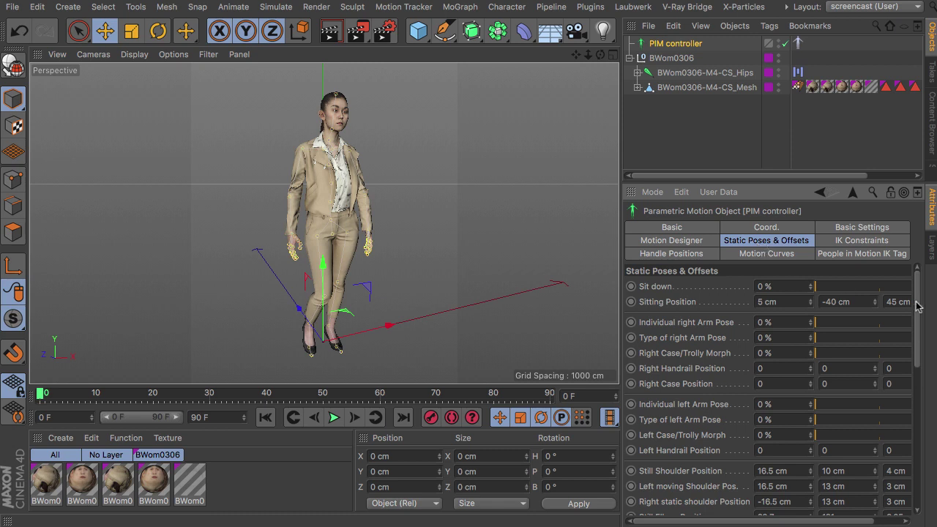
{"action": "left_click_drag", "start_coordinate": [919, 300], "coordinate": [933, 414]}
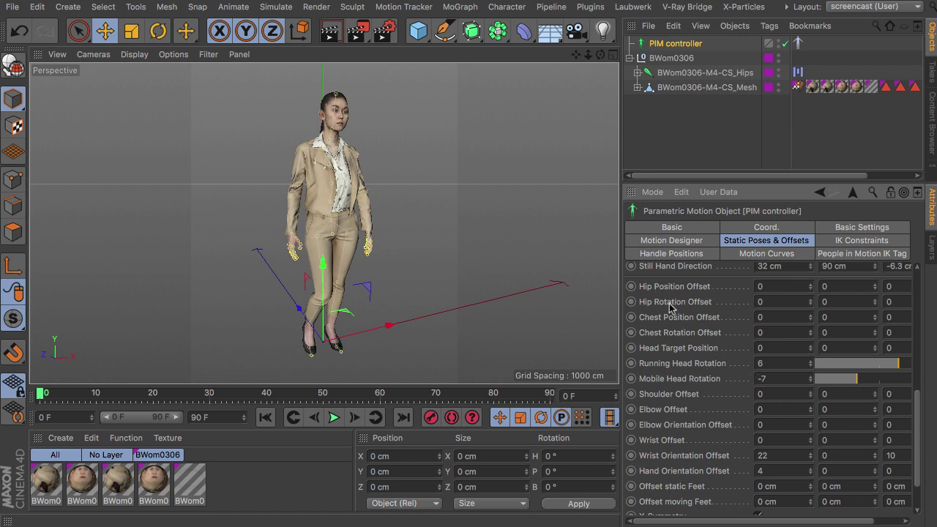
{"action": "left_click_drag", "start_coordinate": [874, 288], "coordinate": [874, 300]}
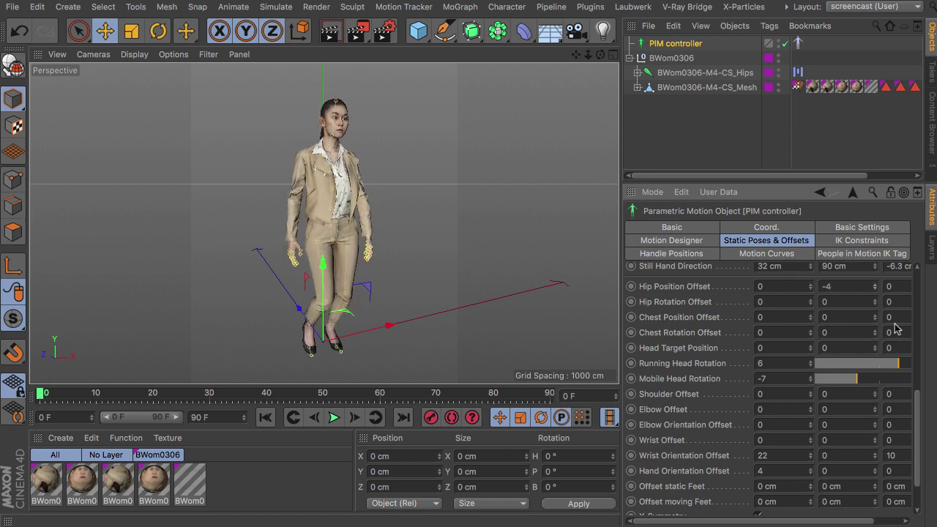
{"action": "mouse_move", "coordinate": [811, 288]}
{"action": "left_mouse_down"}
{"action": "mouse_move", "coordinate": [810, 278]}
{"action": "mouse_move", "coordinate": [810, 287]}
{"action": "left_mouse_up"}
{"action": "left_click_drag", "start_coordinate": [855, 522], "coordinate": [881, 523]}
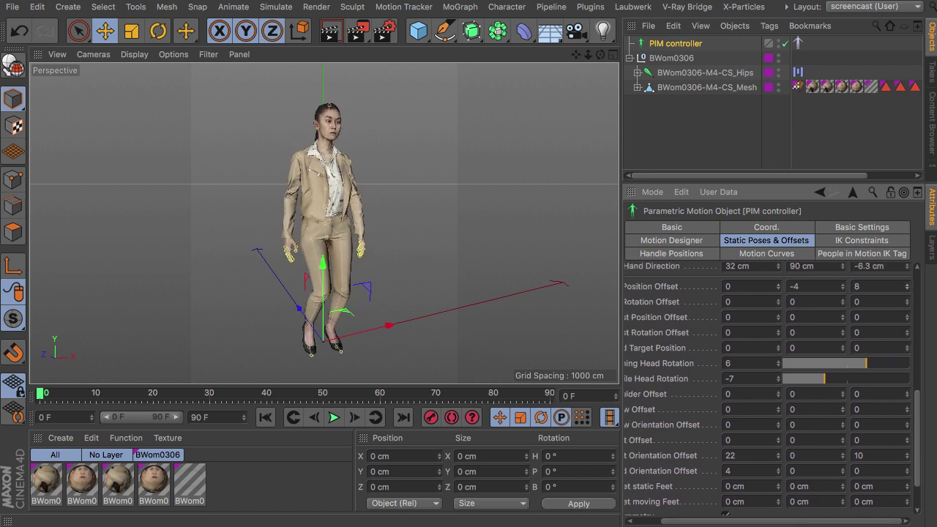
Step: With the walk playing, set the second component of Hip Position Offset to 1 and the first component of Hip Rotation Offset to 21
{"action": "left_click", "coordinate": [334, 417]}
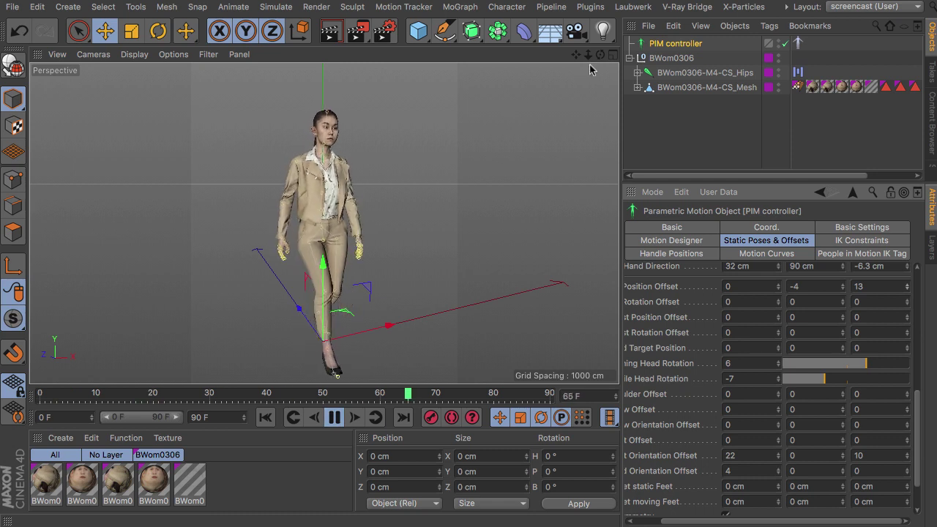
{"action": "left_click_drag", "start_coordinate": [600, 54], "coordinate": [659, 37]}
{"action": "left_click_drag", "start_coordinate": [324, 222], "coordinate": [368, 130]}
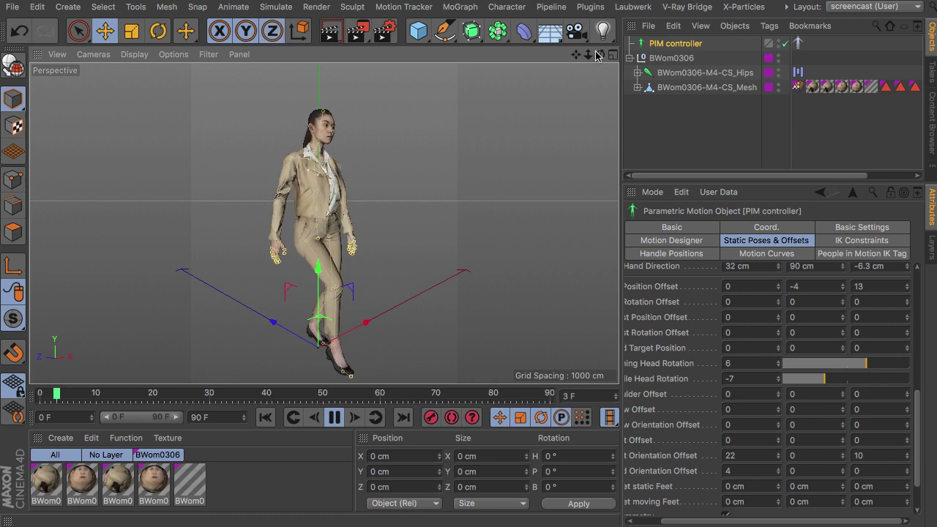
{"action": "left_click_drag", "start_coordinate": [600, 54], "coordinate": [541, 60]}
{"action": "left_click_drag", "start_coordinate": [323, 222], "coordinate": [315, 234]}
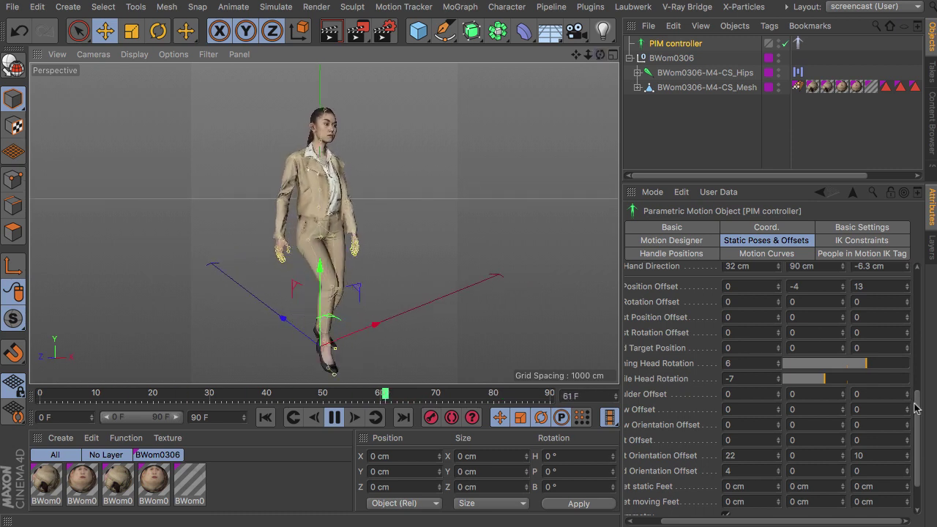
{"action": "left_click_drag", "start_coordinate": [842, 286], "coordinate": [842, 315]}
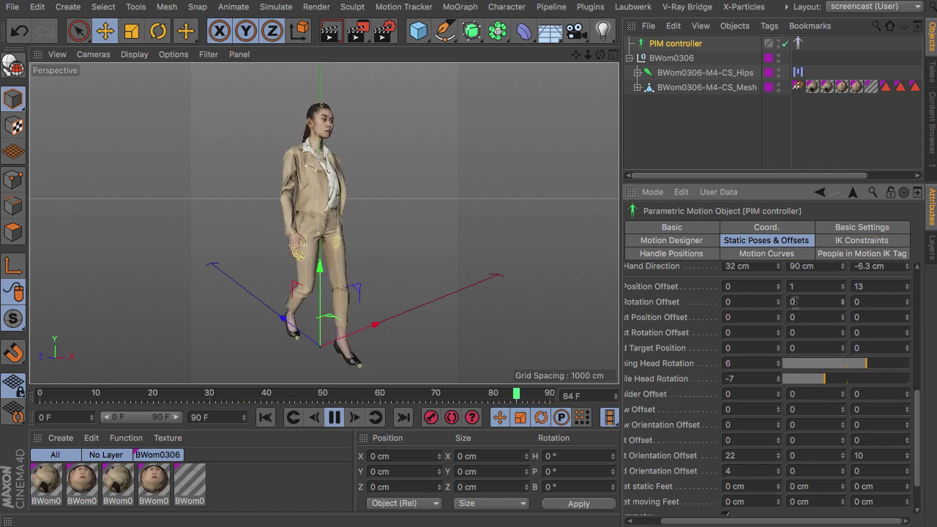
{"action": "left_click_drag", "start_coordinate": [778, 302], "coordinate": [779, 297]}
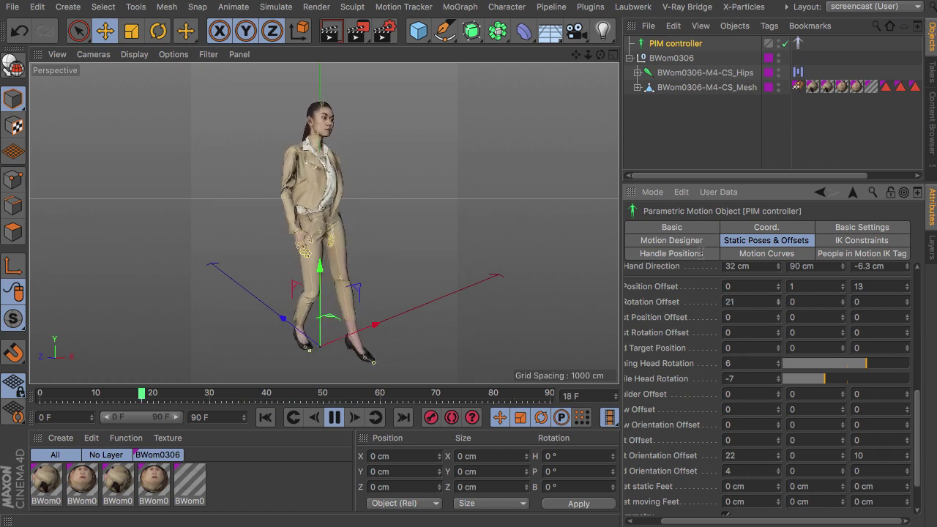
Step: Set Chest Position Offset to -2 and 3 in its first two components and the second component of Chest Rotation Offset to 18
{"action": "mouse_move", "coordinate": [600, 55]}
{"action": "left_mouse_down"}
{"action": "mouse_move", "coordinate": [571, 45]}
{"action": "mouse_move", "coordinate": [601, 63]}
{"action": "left_mouse_up"}
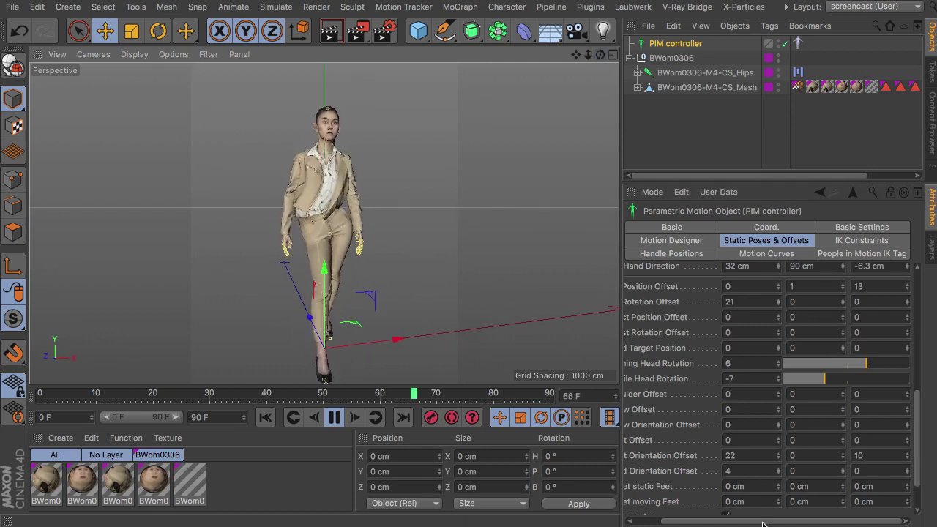
{"action": "left_click_drag", "start_coordinate": [762, 520], "coordinate": [728, 521]}
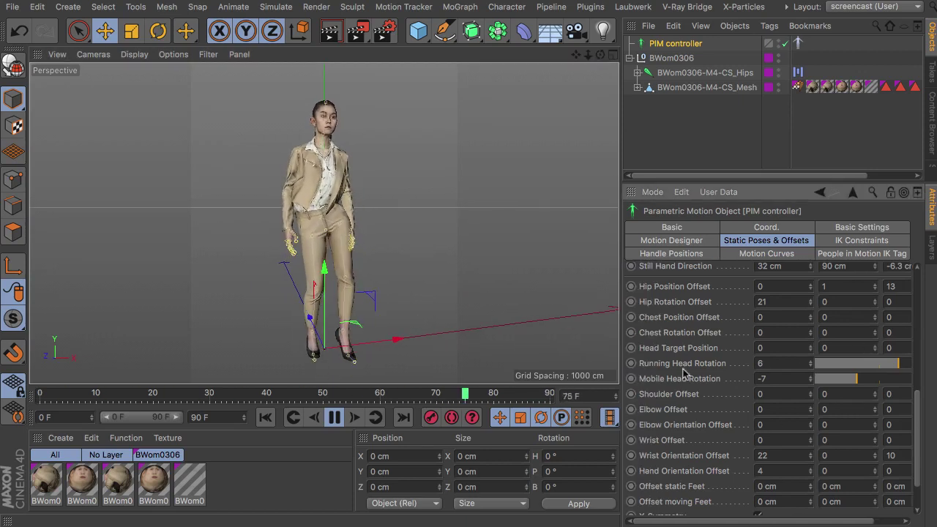
{"action": "left_click", "coordinate": [875, 315]}
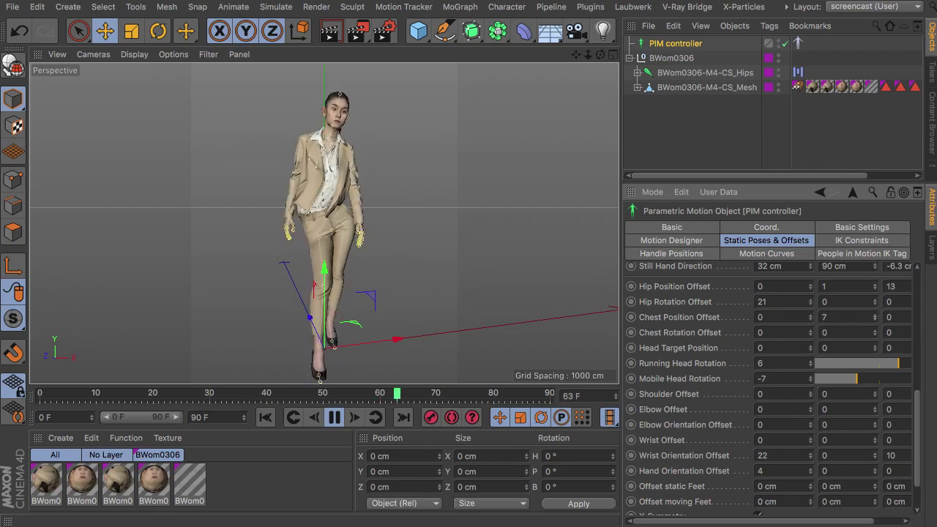
{"action": "left_click", "coordinate": [810, 314]}
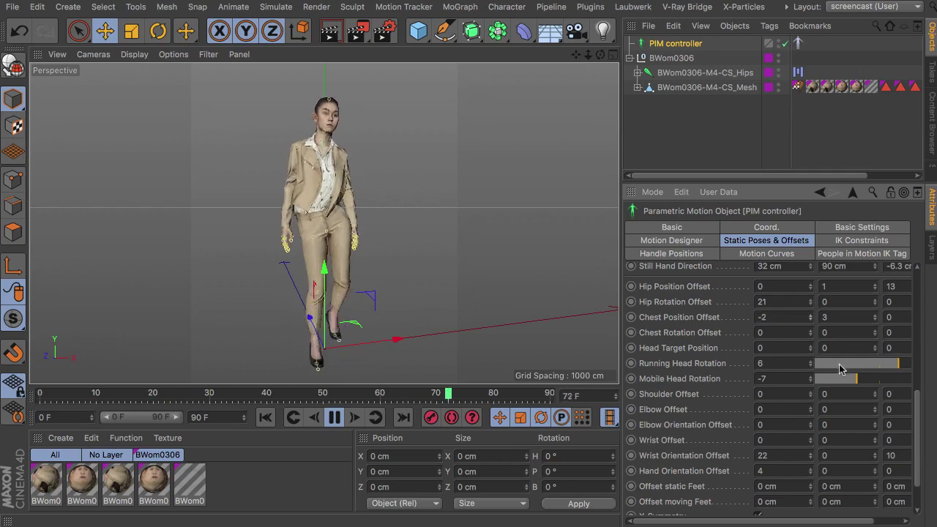
{"action": "left_click_drag", "start_coordinate": [875, 334], "coordinate": [885, 331]}
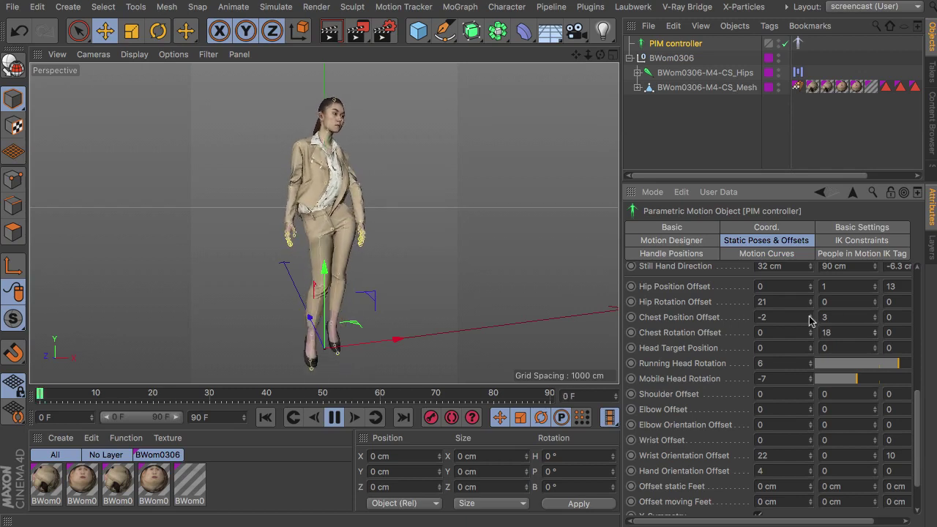
Step: Reset the first two components of Chest Position Offset to 0
{"action": "double_click", "coordinate": [761, 317]}
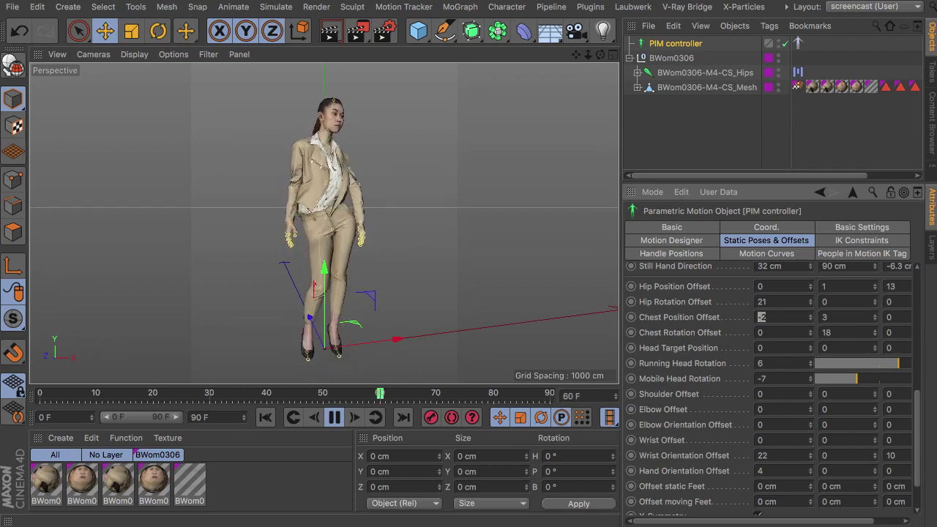
{"action": "type", "text": "0"}
{"action": "key", "text": "Tab"}
{"action": "type", "text": "0"}
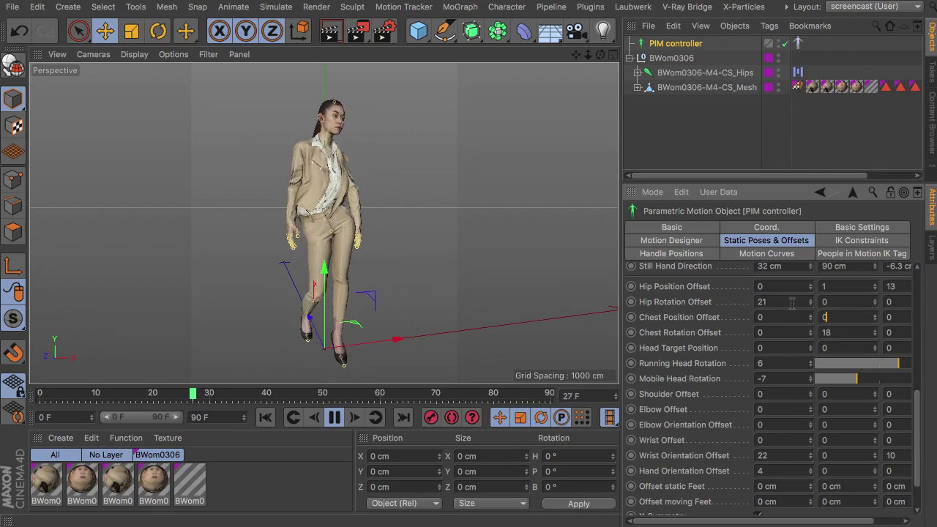
{"action": "left_click", "coordinate": [792, 303]}
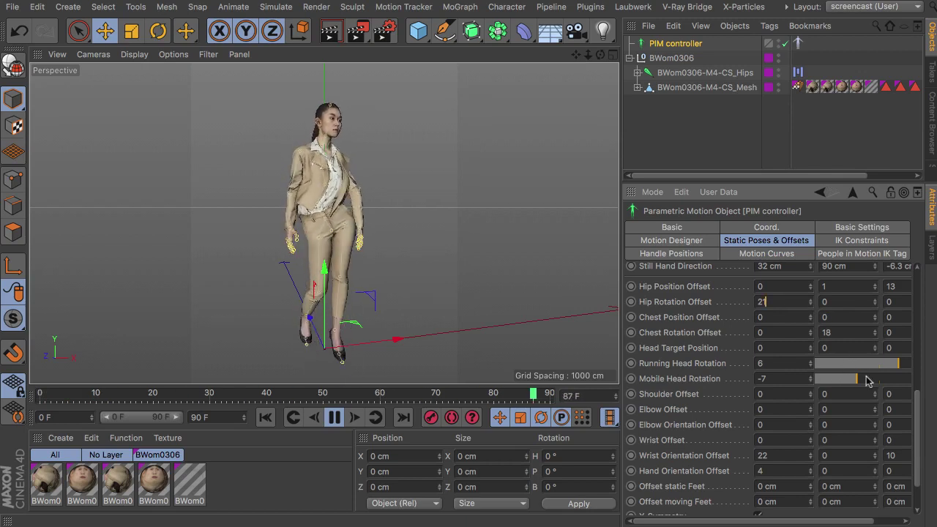
Step: Set Running Head Rotation to 3.7, Mobile Head Rotation to -5.9 and the first two components of Head Target Position to -5 and 1
{"action": "left_click_drag", "start_coordinate": [898, 364], "coordinate": [863, 380]}
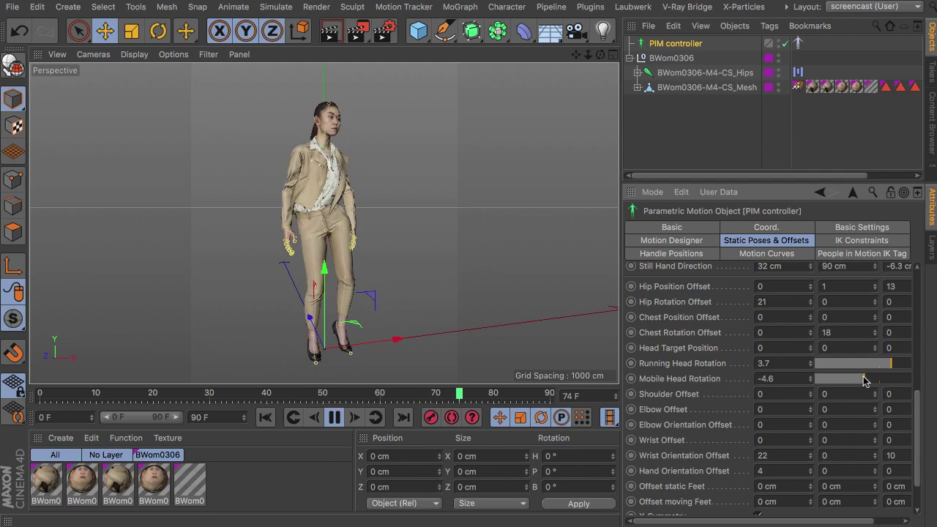
{"action": "left_click_drag", "start_coordinate": [861, 381], "coordinate": [860, 380]}
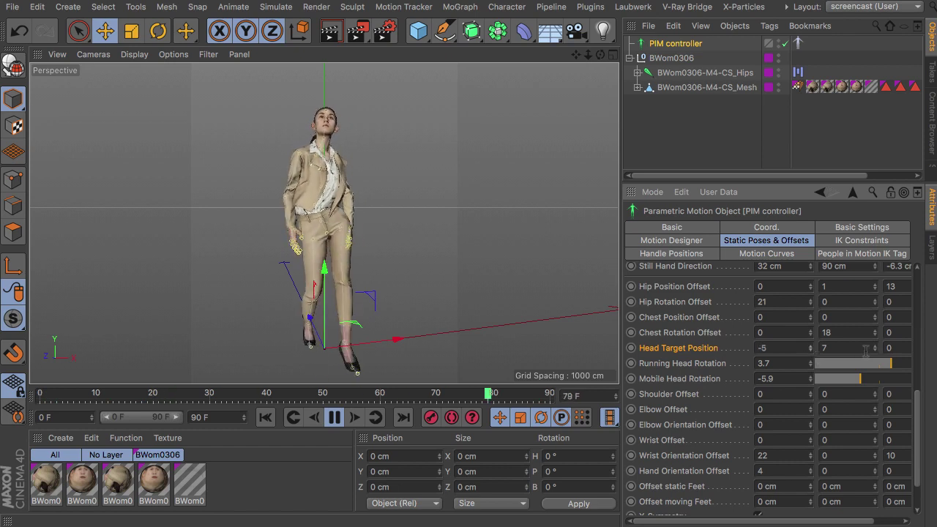
{"action": "left_click_drag", "start_coordinate": [875, 348], "coordinate": [874, 356]}
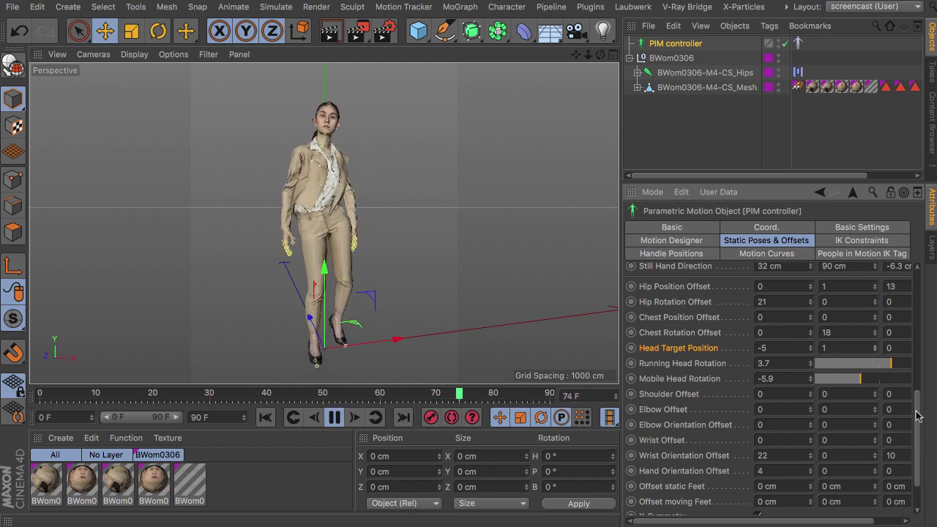
Step: Set Shoulder Offset to 5 and 1 in its first two components, and the third component of Elbow Offset to 10 and Wrist Offset to -18
{"action": "scroll", "coordinate": [721, 344], "scroll_direction": "down", "scroll_amount": 2}
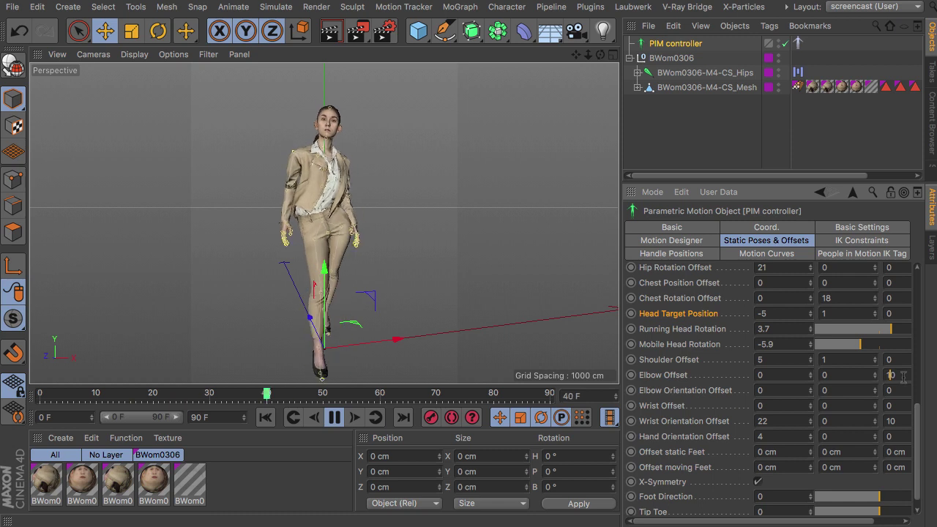
{"action": "left_click_drag", "start_coordinate": [599, 55], "coordinate": [614, 77]}
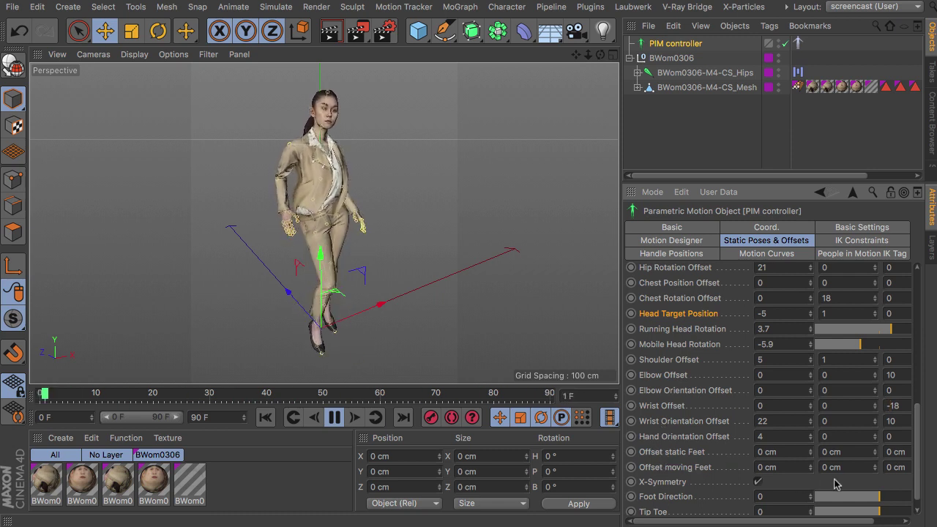
Step: Set the first component of Offset moving Feet to -8 cm, checking the walk from several angles
{"action": "left_click_drag", "start_coordinate": [811, 467], "coordinate": [811, 491]}
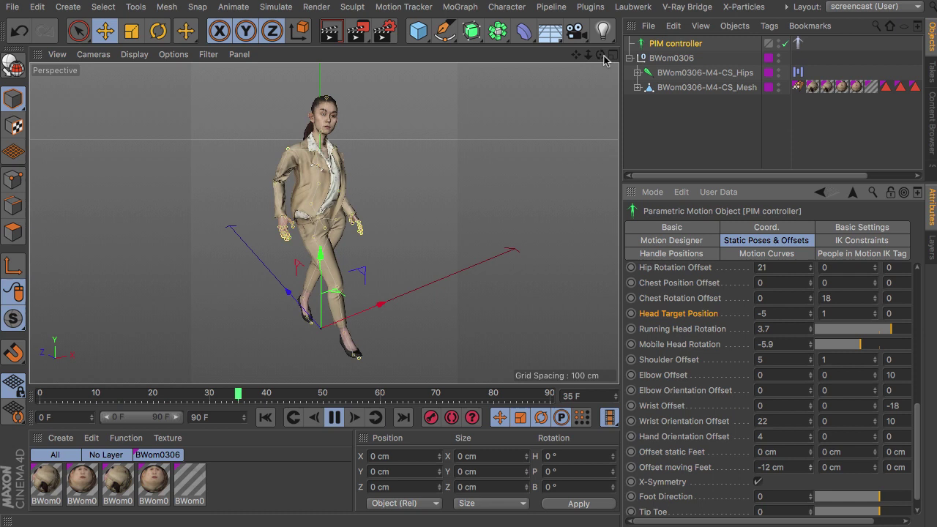
{"action": "left_click_drag", "start_coordinate": [601, 54], "coordinate": [513, 22]}
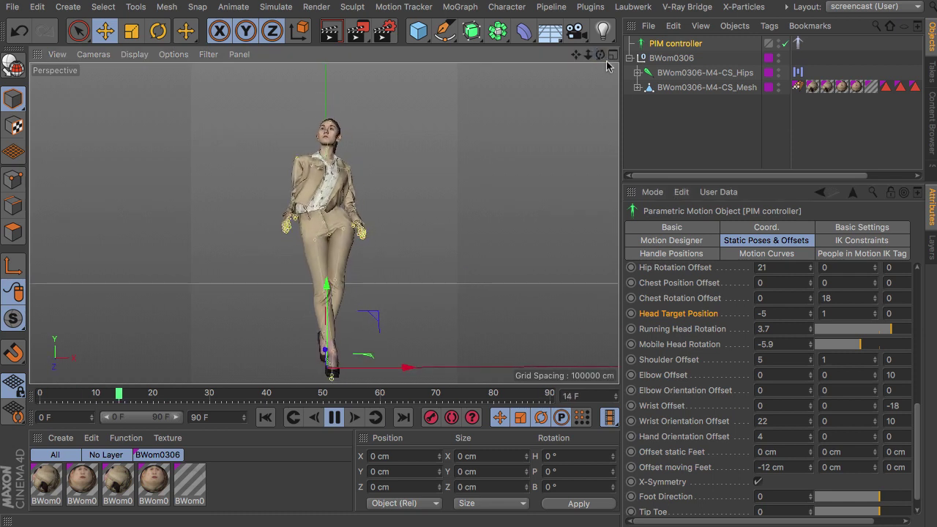
{"action": "left_click_drag", "start_coordinate": [806, 467], "coordinate": [811, 469]}
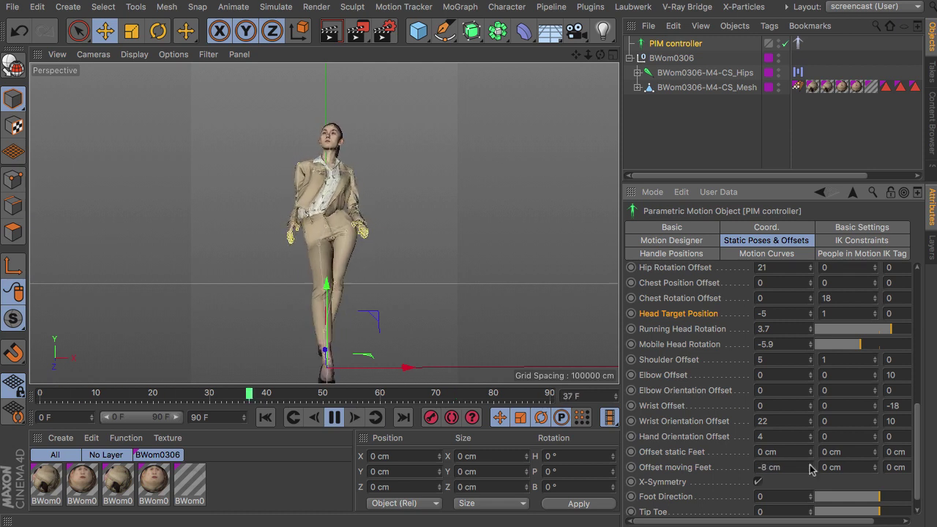
Step: Set Foot Direction to -1.1 and Tip Toe to 8.2 for the walking figure
{"action": "scroll", "coordinate": [915, 410], "scroll_direction": "down", "scroll_amount": 1}
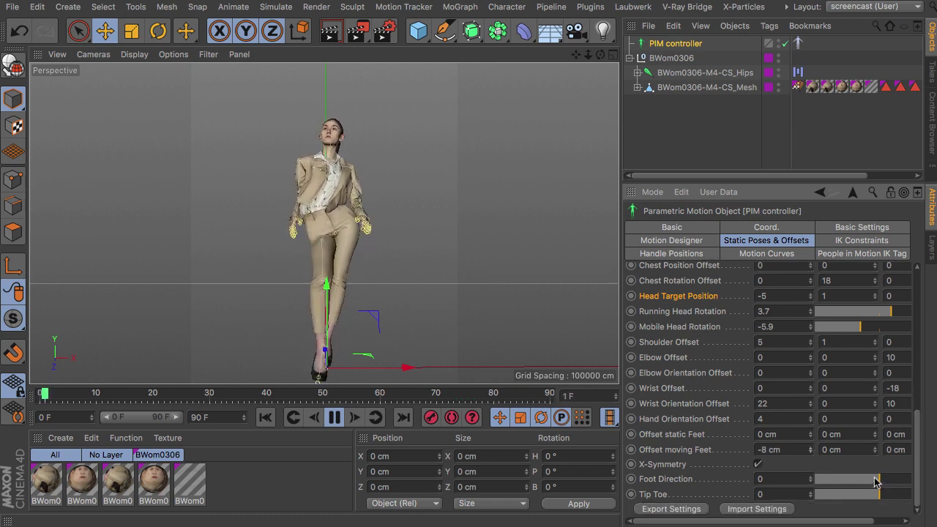
{"action": "mouse_move", "coordinate": [866, 482]}
{"action": "left_mouse_down"}
{"action": "mouse_move", "coordinate": [875, 483]}
{"action": "mouse_move", "coordinate": [853, 495]}
{"action": "mouse_move", "coordinate": [905, 495]}
{"action": "left_mouse_up"}
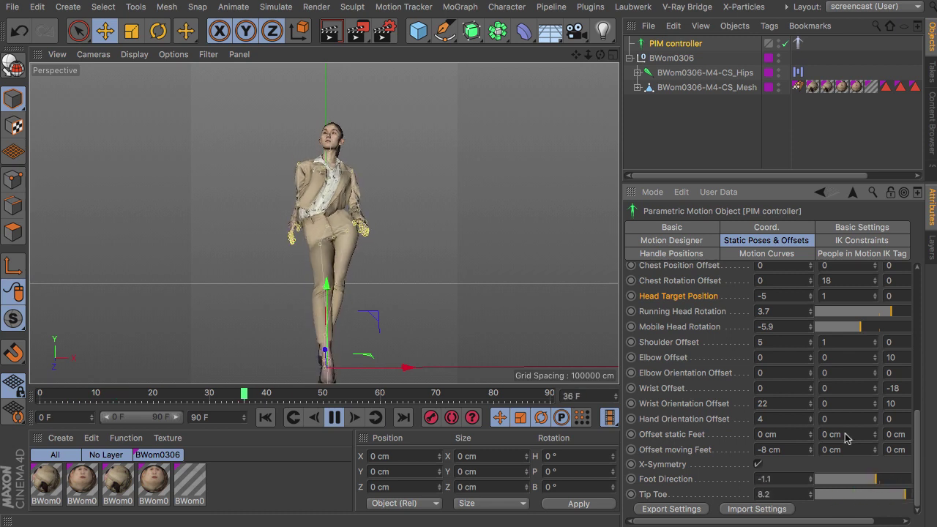
{"action": "left_click_drag", "start_coordinate": [600, 55], "coordinate": [628, 73]}
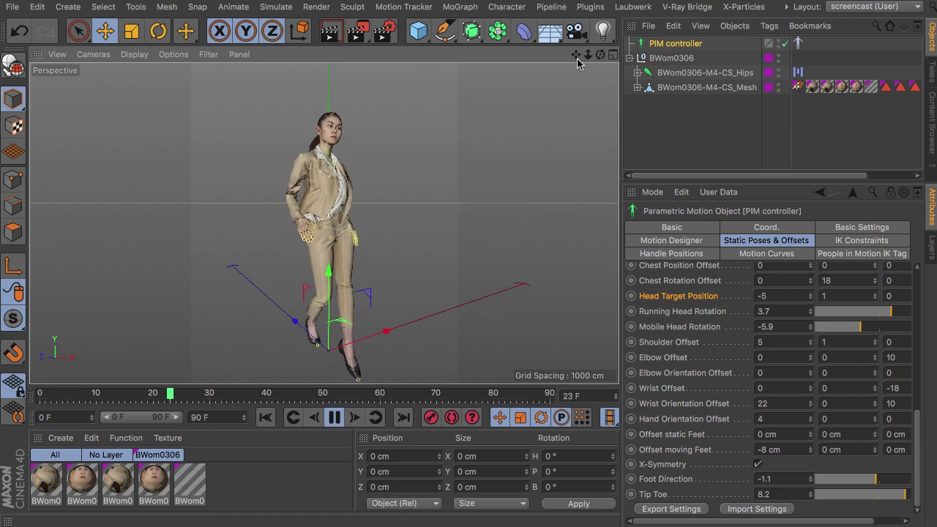
{"action": "mouse_move", "coordinate": [576, 56]}
{"action": "left_mouse_down"}
{"action": "mouse_move", "coordinate": [576, 67]}
{"action": "mouse_move", "coordinate": [588, 51]}
{"action": "left_mouse_up"}
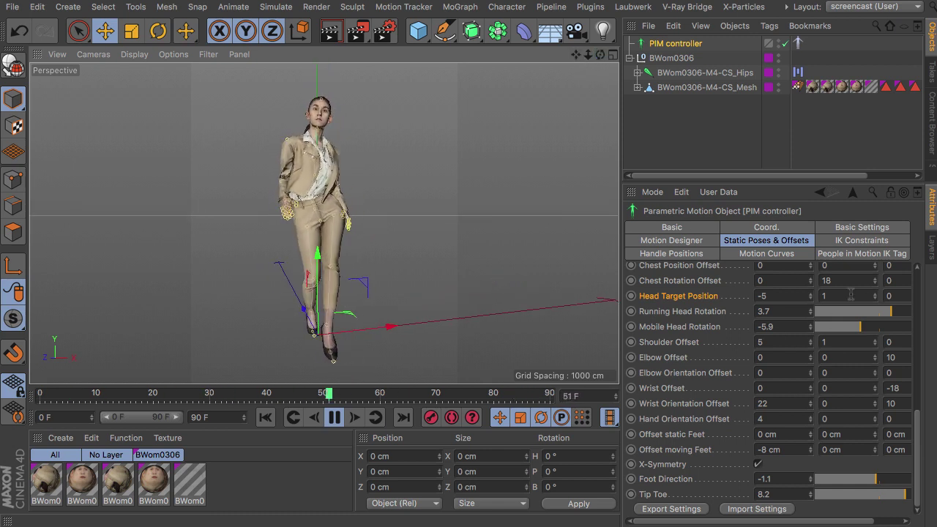
Step: Reset Chest Rotation Offset, Head Target Position, Offset moving Feet and the first component of Wrist Orientation Offset to 0
{"action": "left_click", "coordinate": [825, 282]}
{"action": "type", "text": "0"}
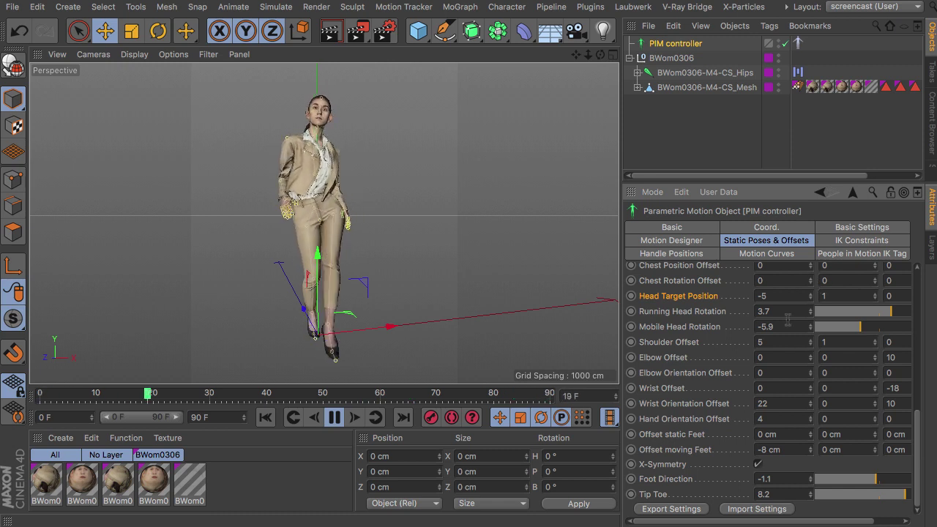
{"action": "left_click", "coordinate": [772, 295]}
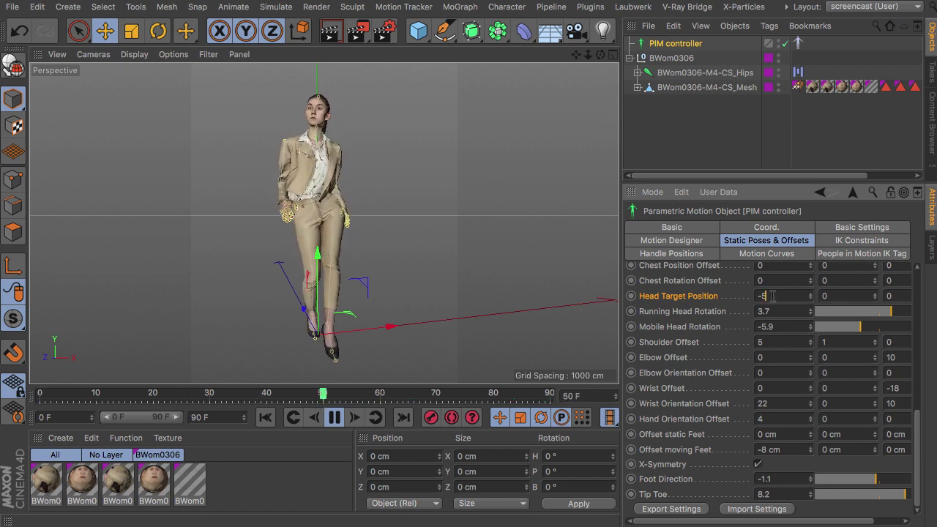
{"action": "left_click", "coordinate": [795, 448]}
{"action": "type", "text": "0"}
{"action": "left_click", "coordinate": [769, 403]}
{"action": "type", "text": "0"}
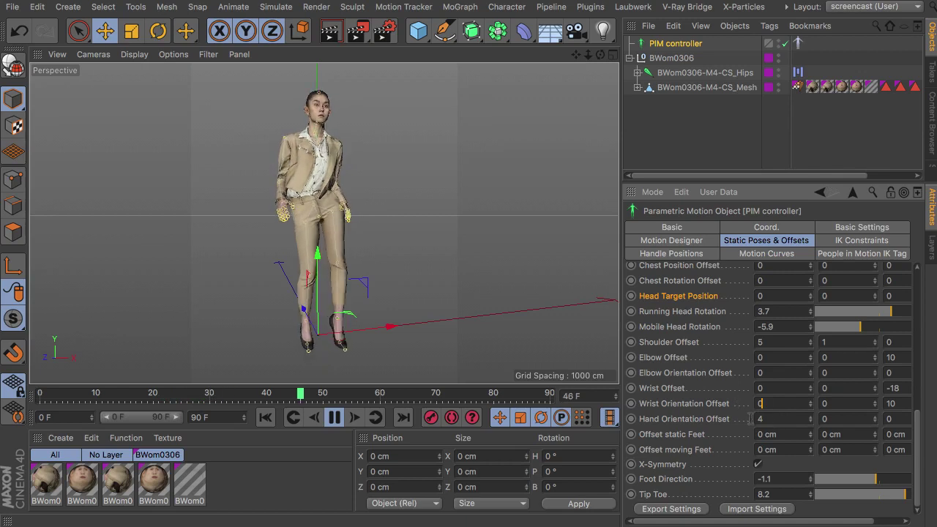
Step: Reset Shoulder Offset, Hand Orientation Offset, Wrist Offset and the third component of Wrist Orientation Offset to 0
{"action": "double_click", "coordinate": [771, 342]}
{"action": "type", "text": "0"}
{"action": "double_click", "coordinate": [828, 342]}
{"action": "type", "text": "0"}
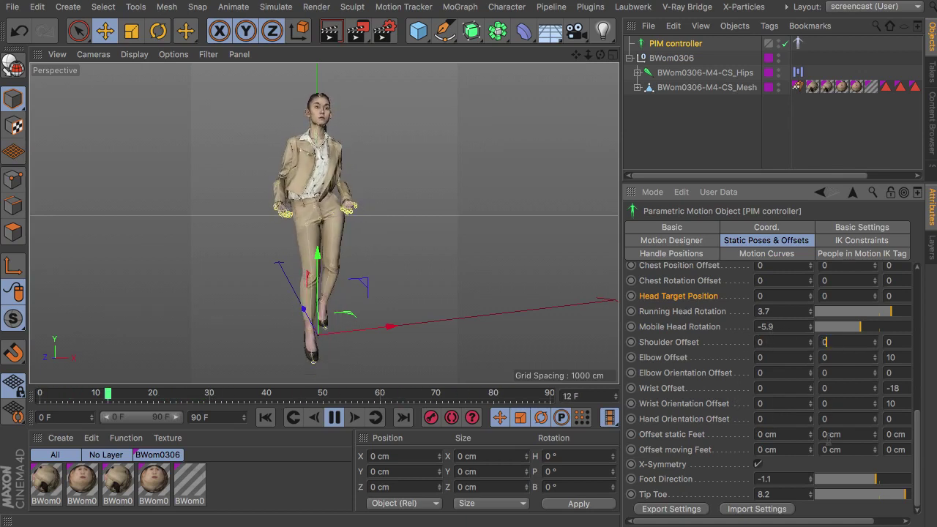
{"action": "left_click", "coordinate": [893, 388]}
{"action": "type", "text": "0"}
{"action": "double_click", "coordinate": [905, 402]}
{"action": "type", "text": "0"}
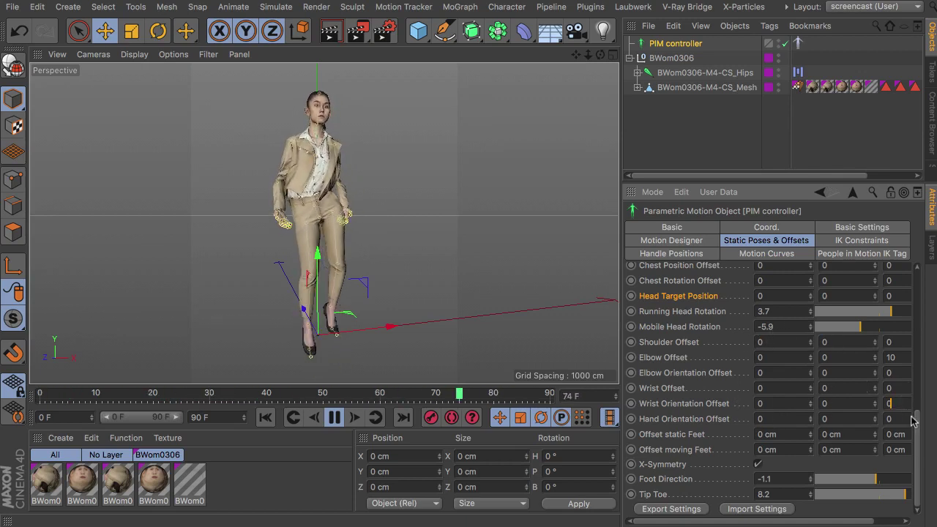
Step: Reset Hip Position Offset, Hip Rotation Offset and the third component of Elbow Offset to 0
{"action": "left_click_drag", "start_coordinate": [919, 430], "coordinate": [919, 390]}
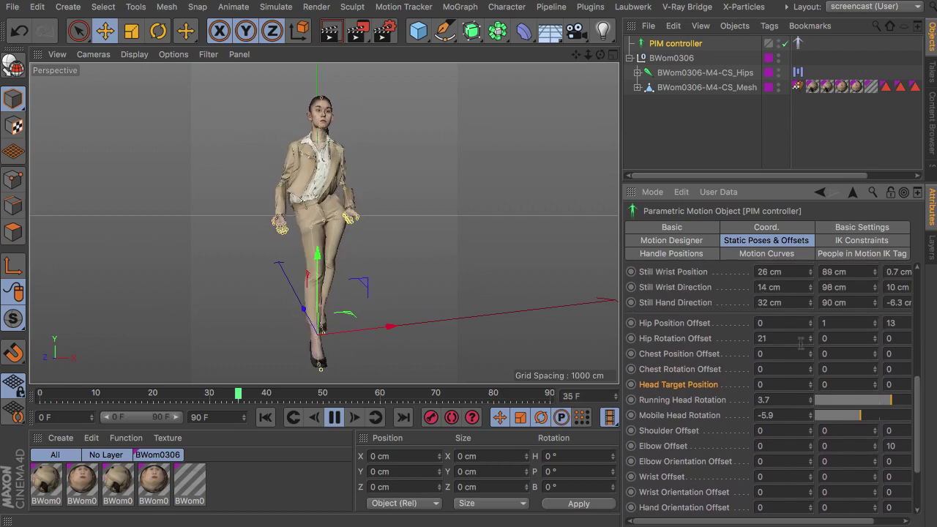
{"action": "type", "text": "0"}
{"action": "key", "text": "Tab"}
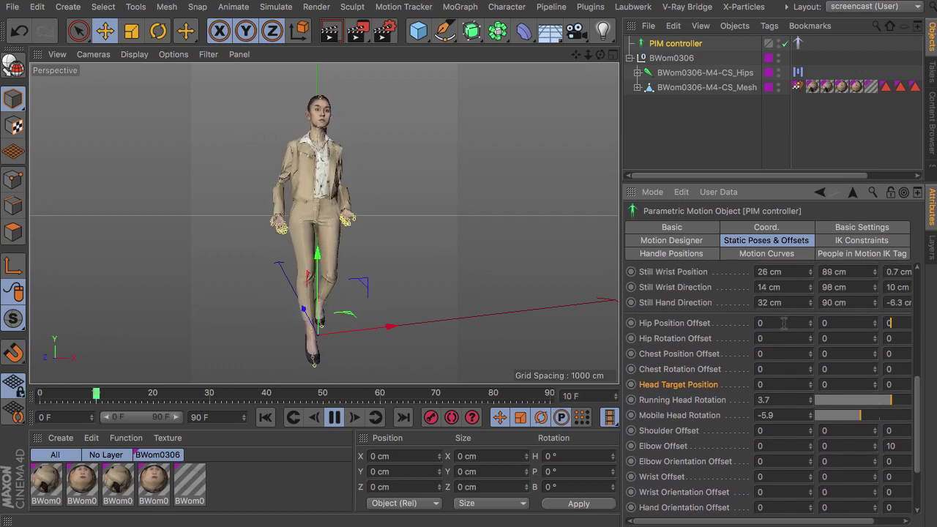
{"action": "type", "text": "0"}
{"action": "key", "text": "Return"}
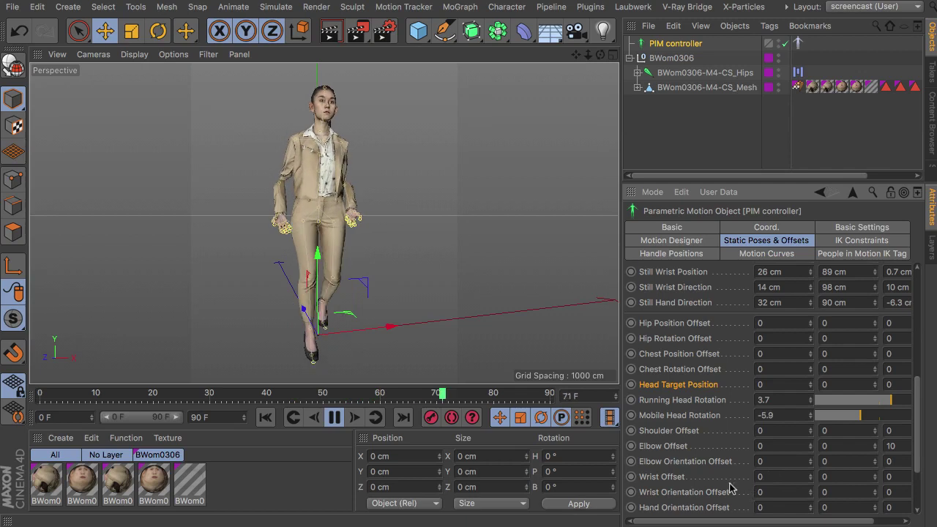
{"action": "left_click", "coordinate": [895, 446]}
{"action": "type", "text": "0"}
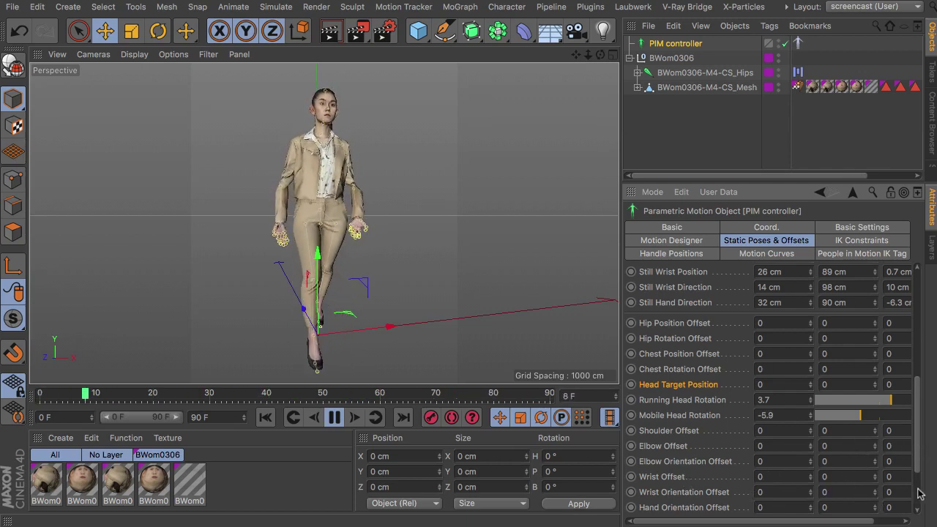
Step: Set the first two components of Wrist Orientation Offset to 16 and -15
{"action": "scroll", "coordinate": [920, 439], "scroll_direction": "down", "scroll_amount": 5}
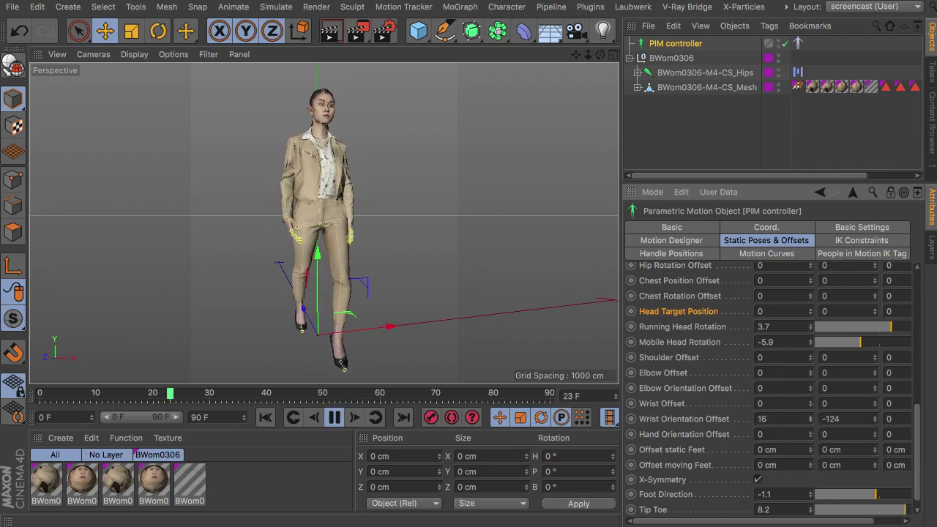
{"action": "left_click_drag", "start_coordinate": [862, 420], "coordinate": [793, 416]}
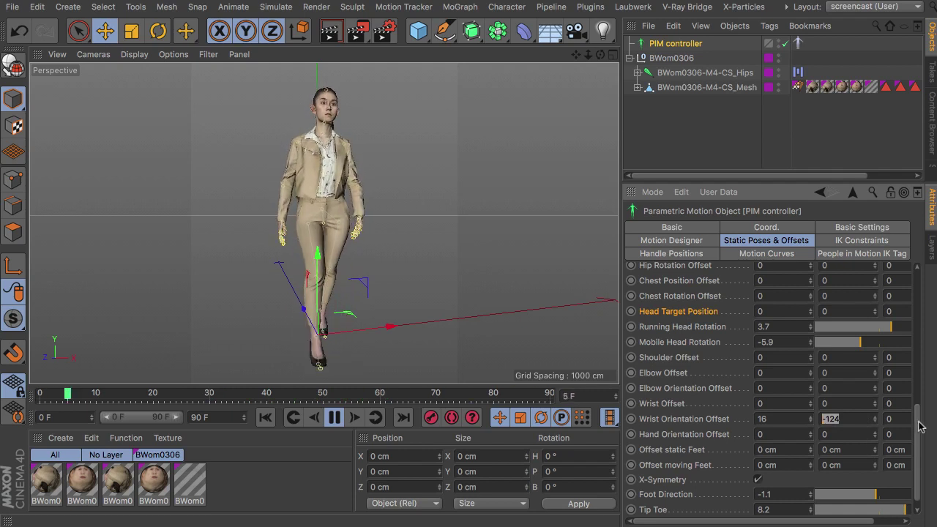
{"action": "scroll", "coordinate": [921, 427], "scroll_direction": "down", "scroll_amount": 1}
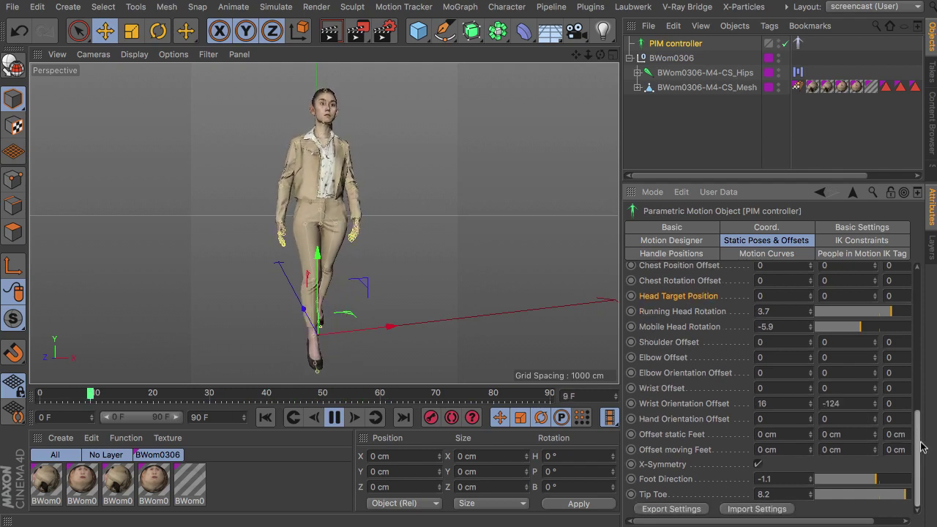
{"action": "left_click", "coordinate": [876, 402]}
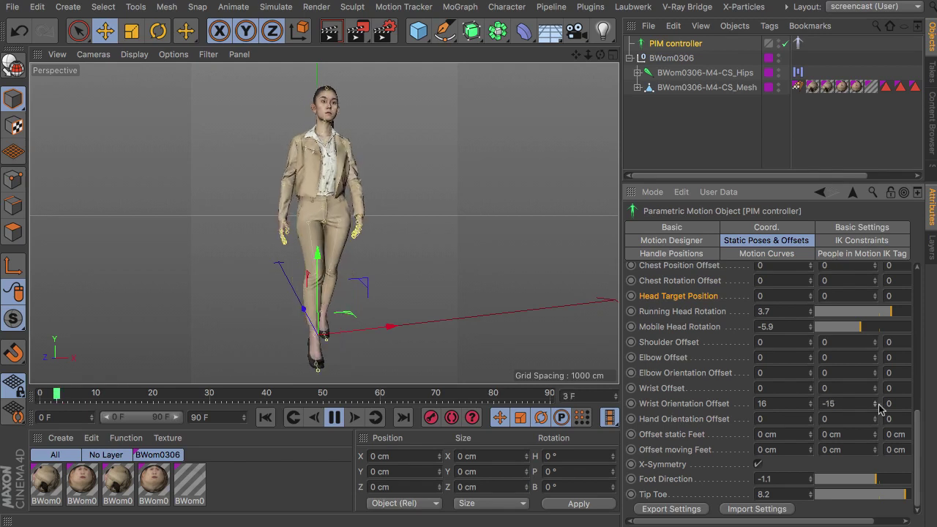
Step: Create the IK objects from the controller's basic settings and expand the PIM controller hierarchy to list them
{"action": "left_click_drag", "start_coordinate": [918, 418], "coordinate": [921, 327]}
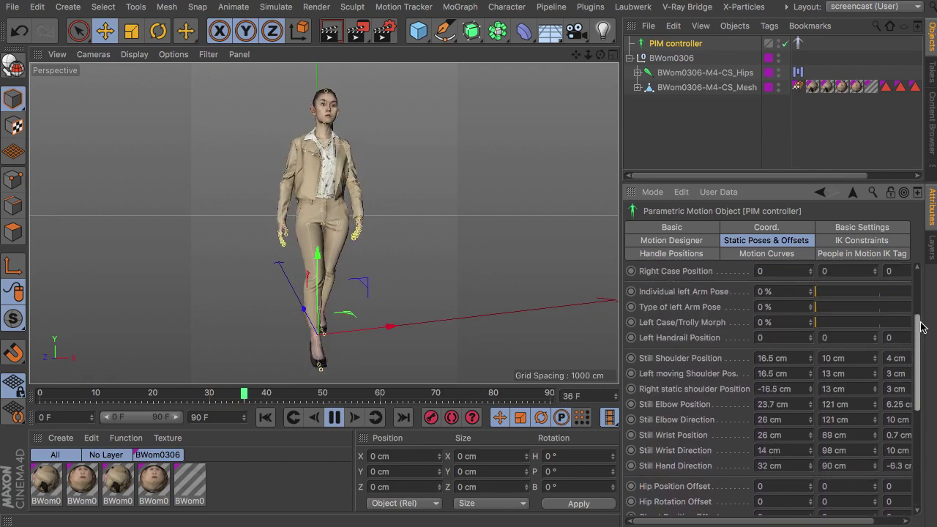
{"action": "left_click_drag", "start_coordinate": [600, 55], "coordinate": [703, 81]}
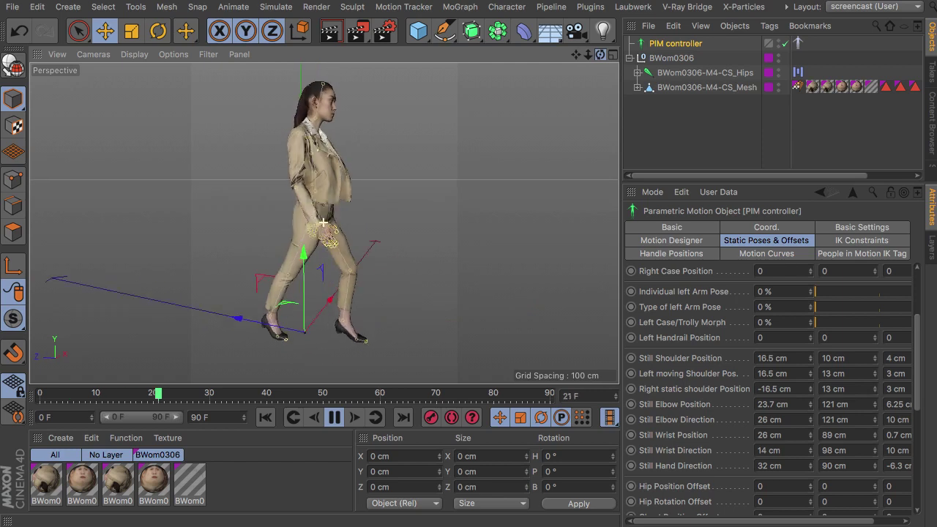
{"action": "left_click_drag", "start_coordinate": [469, 62], "coordinate": [656, 132]}
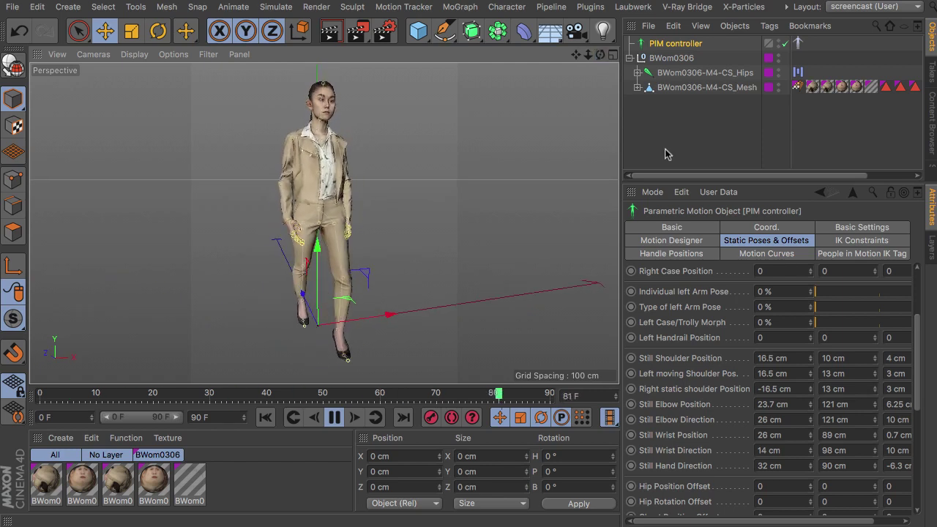
{"action": "left_click_drag", "start_coordinate": [916, 331], "coordinate": [921, 273]}
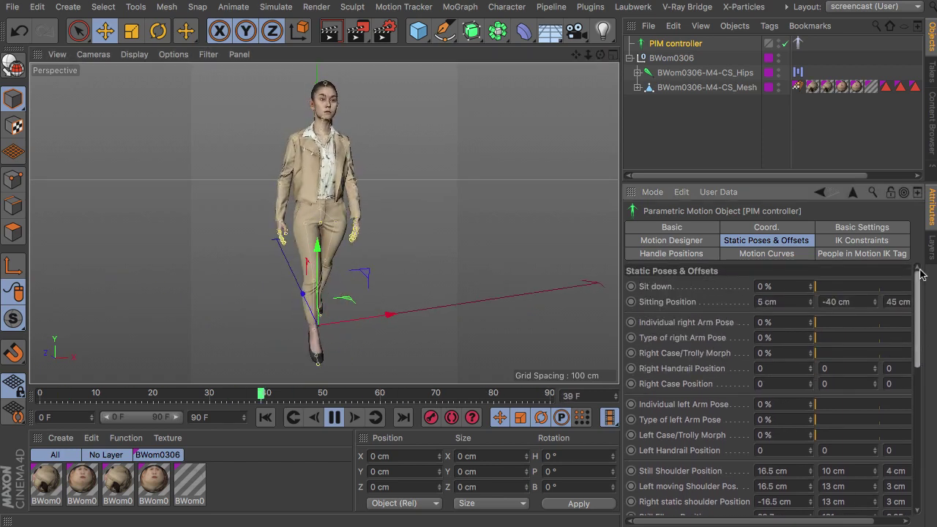
{"action": "left_click", "coordinate": [836, 230]}
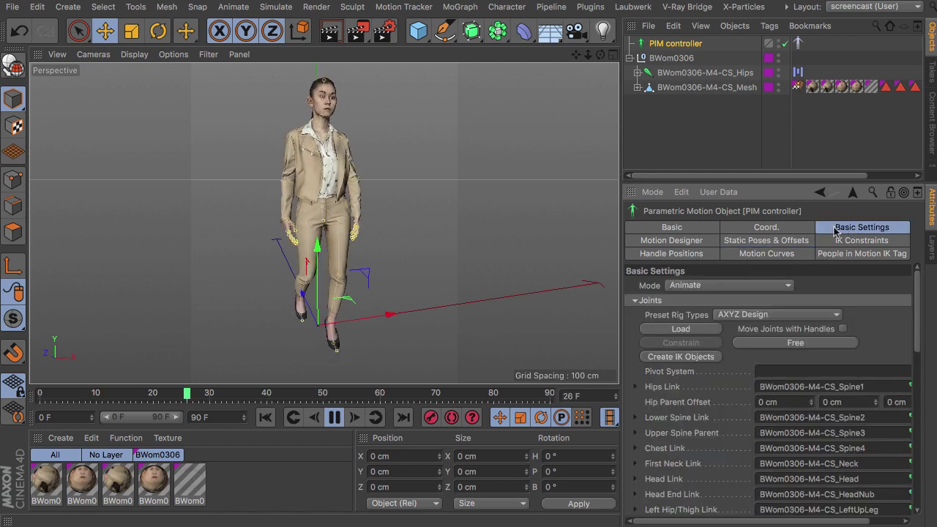
{"action": "left_click", "coordinate": [681, 357]}
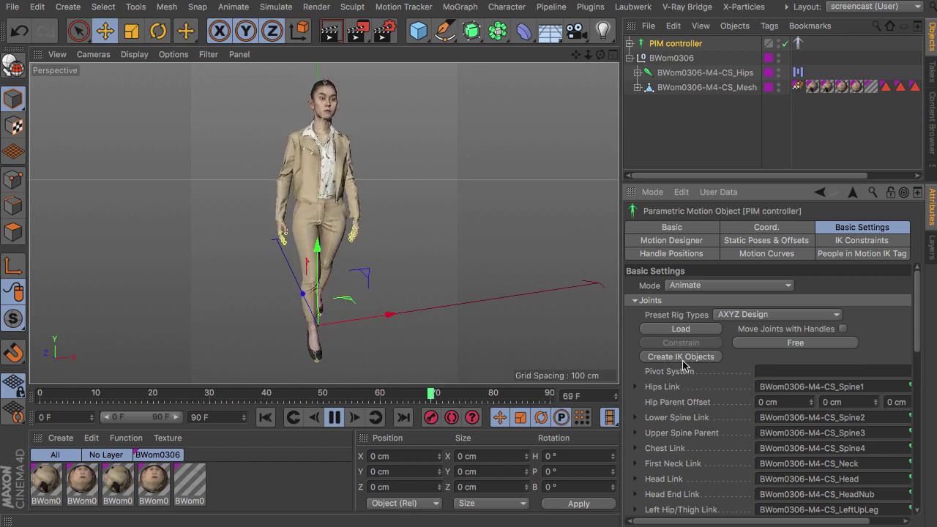
{"action": "left_click", "coordinate": [629, 43]}
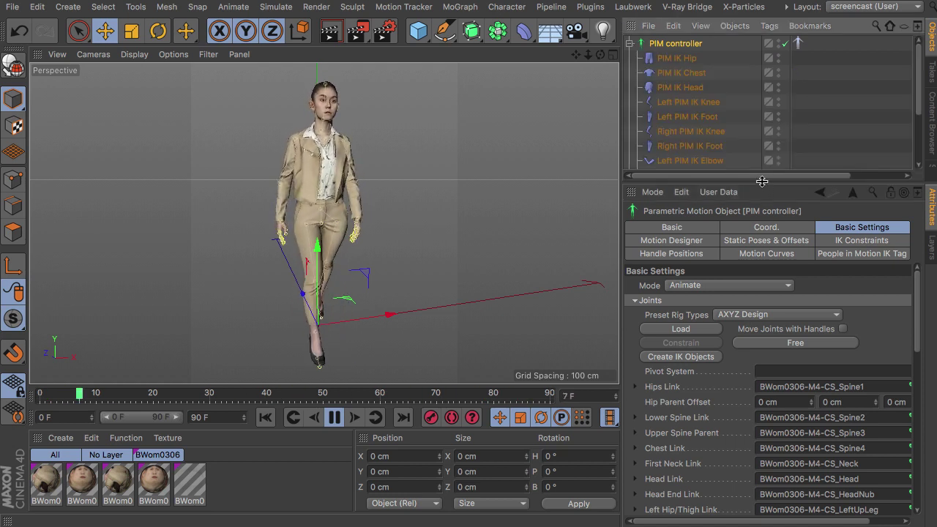
Step: Try out the Right PIM IK Hand by raising its Strength to 100% and returning it to 0%
{"action": "left_click_drag", "start_coordinate": [761, 183], "coordinate": [764, 260]}
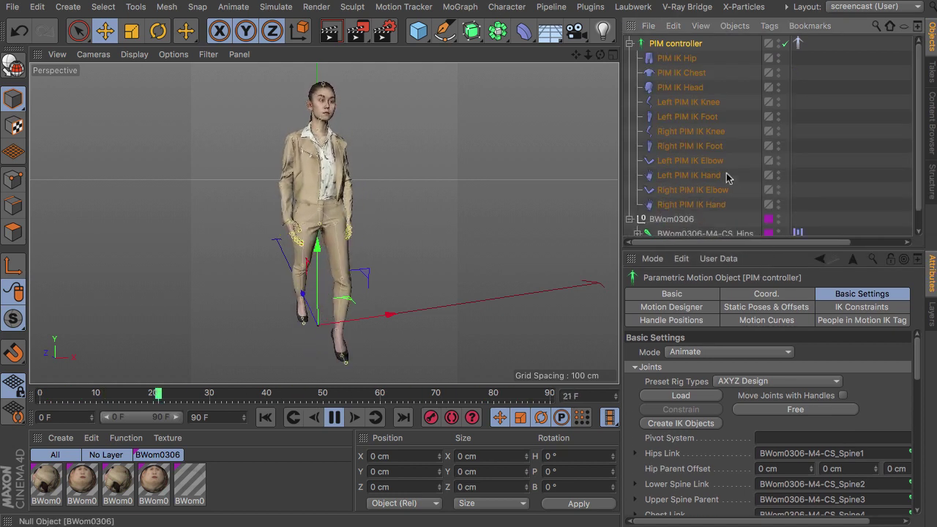
{"action": "left_click", "coordinate": [682, 207]}
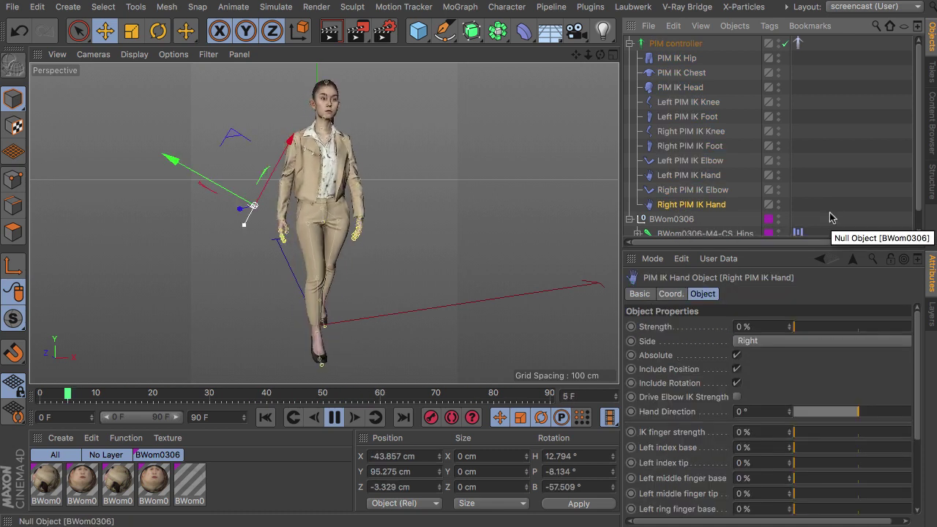
{"action": "left_click_drag", "start_coordinate": [600, 55], "coordinate": [644, 60]}
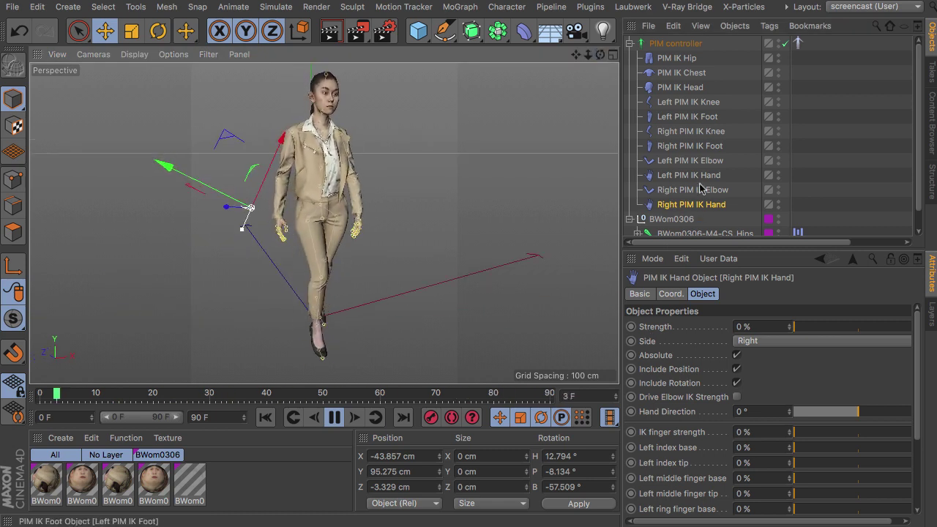
{"action": "left_click_drag", "start_coordinate": [800, 331], "coordinate": [898, 324]}
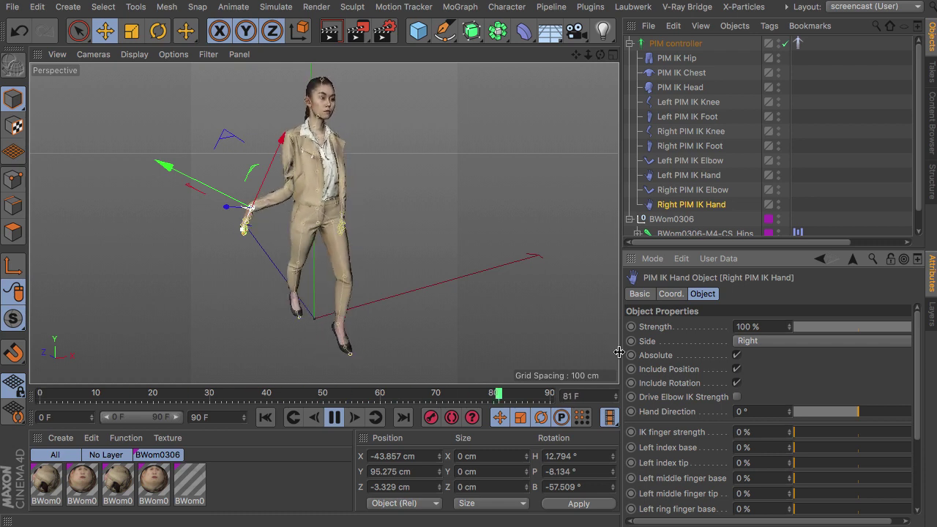
{"action": "left_click_drag", "start_coordinate": [905, 327], "coordinate": [781, 331]}
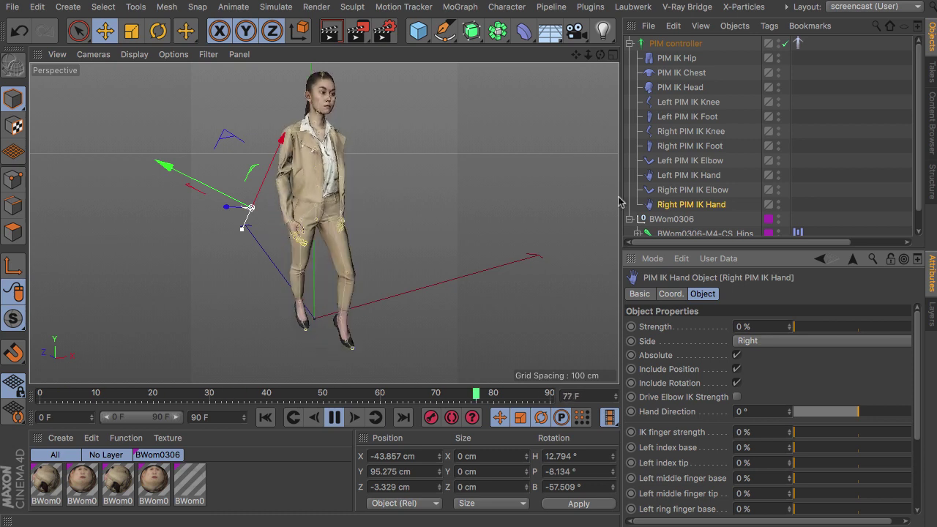
Step: Enable Drive Elbow IK Strength on the Right PIM IK Hand and set its Strength to 100%
{"action": "left_click", "coordinate": [691, 190]}
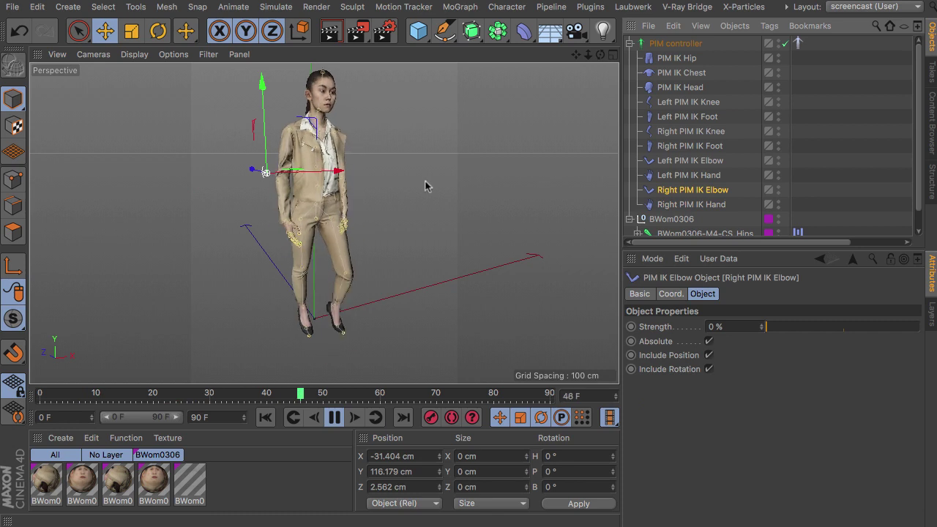
{"action": "left_click", "coordinate": [702, 204]}
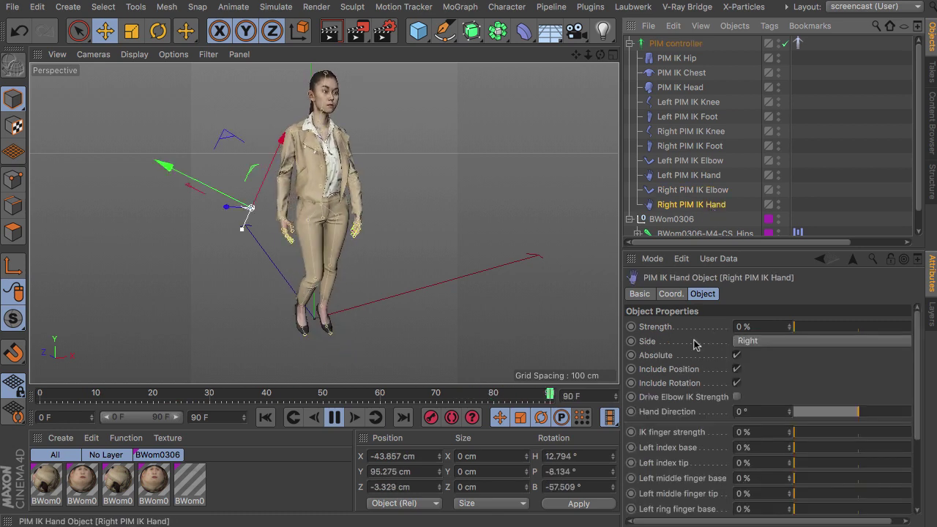
{"action": "left_click", "coordinate": [658, 399]}
{"action": "left_click", "coordinate": [736, 397]}
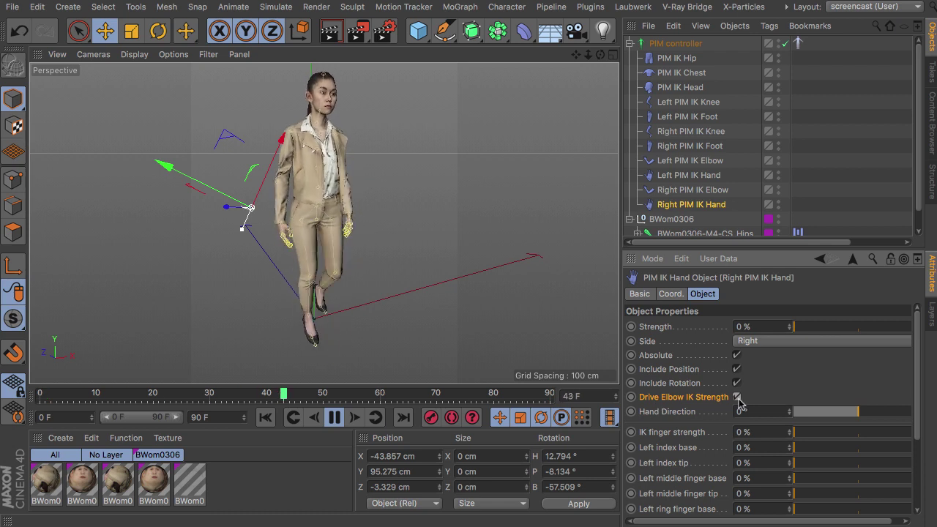
{"action": "left_click_drag", "start_coordinate": [793, 327], "coordinate": [906, 318]}
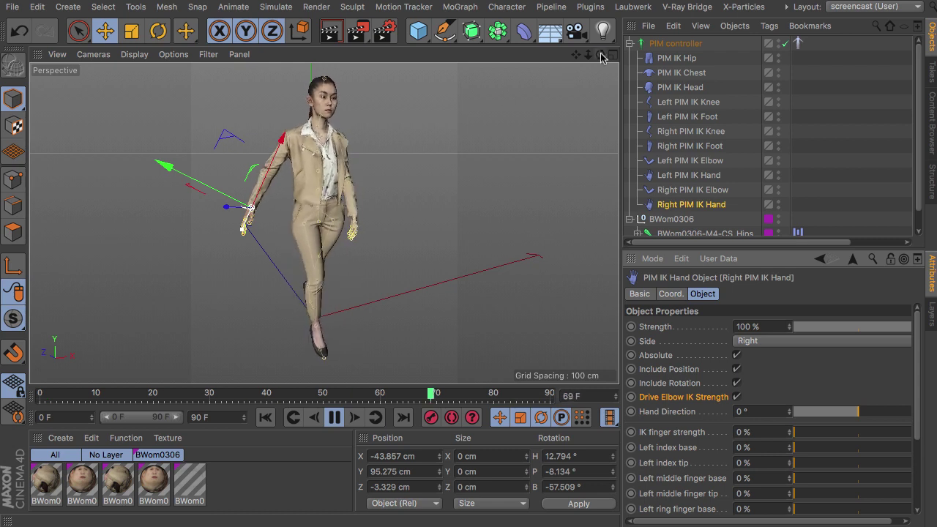
Step: Move the Right PIM IK Hand to about X -45.5, Y 101.3, Z -13.3 cm and rotate it to about H 12.6°, P -3.5°, B -43.1°
{"action": "left_click_drag", "start_coordinate": [600, 55], "coordinate": [604, 77]}
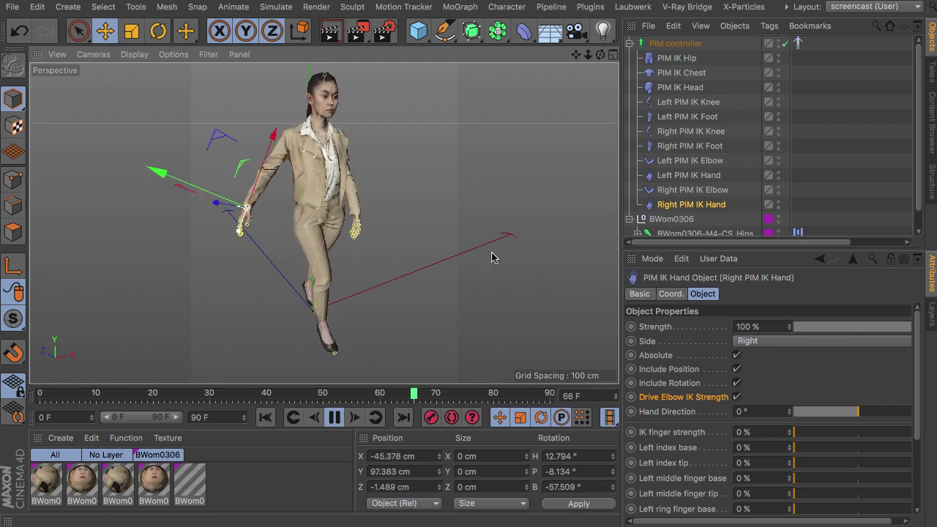
{"action": "left_click_drag", "start_coordinate": [601, 55], "coordinate": [514, 136]}
{"action": "left_click_drag", "start_coordinate": [422, 253], "coordinate": [433, 253]}
{"action": "left_click_drag", "start_coordinate": [600, 56], "coordinate": [476, 249]}
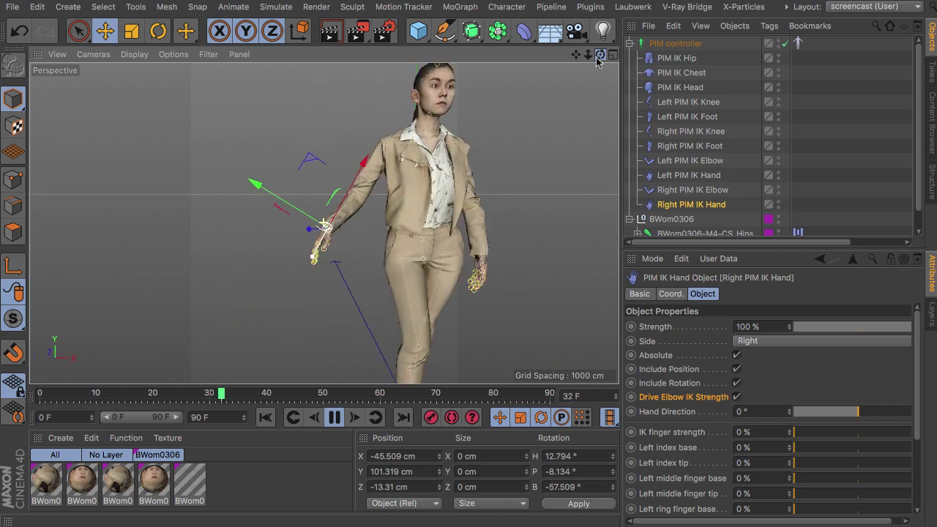
{"action": "left_click", "coordinate": [159, 31]}
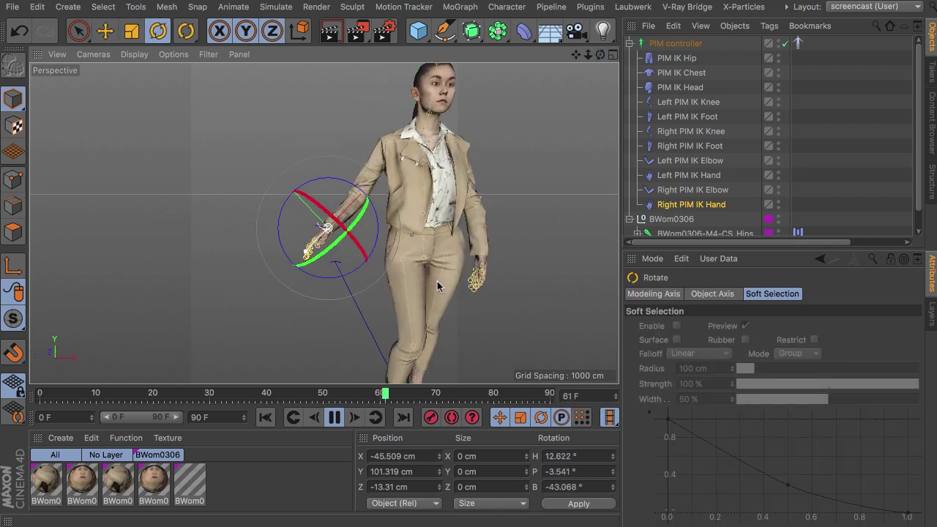
{"action": "left_click_drag", "start_coordinate": [323, 224], "coordinate": [432, 242], "text": "alt"}
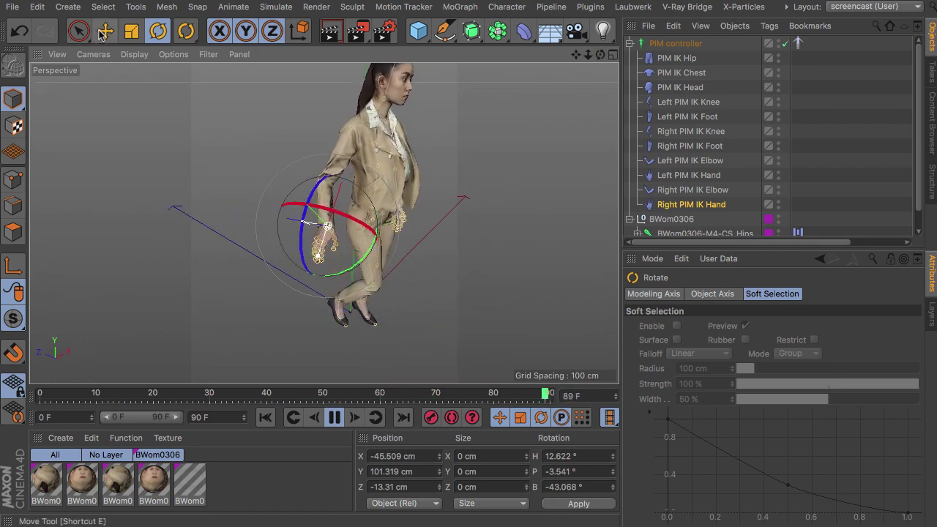
{"action": "left_click", "coordinate": [104, 30]}
Step: Set the IK finger strength of the Right PIM IK Hand to 100%
{"action": "left_click", "coordinate": [707, 207]}
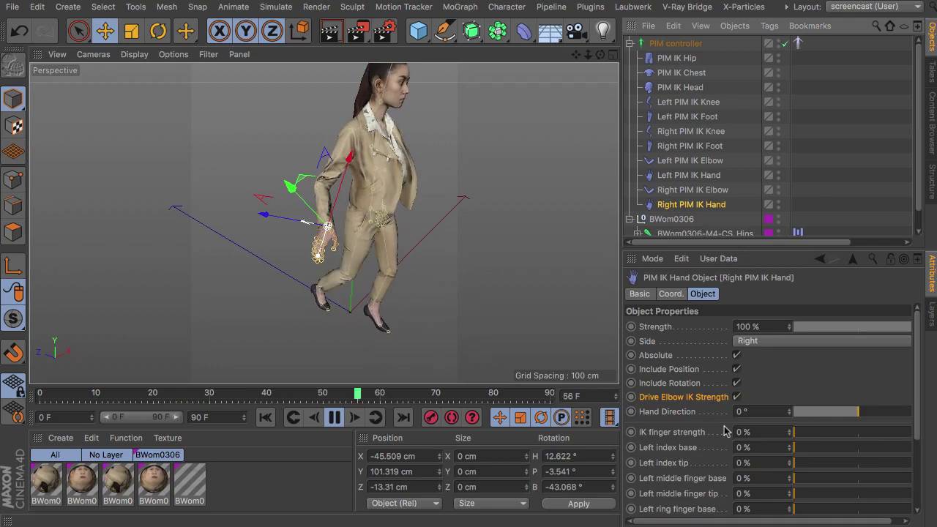
{"action": "scroll", "coordinate": [860, 335], "scroll_direction": "down", "scroll_amount": 5}
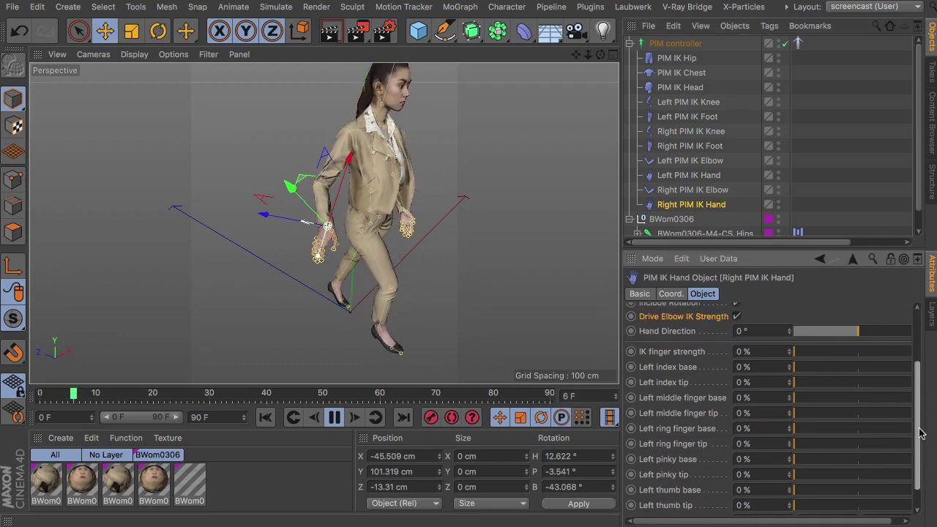
{"action": "left_click_drag", "start_coordinate": [897, 333], "coordinate": [827, 333]}
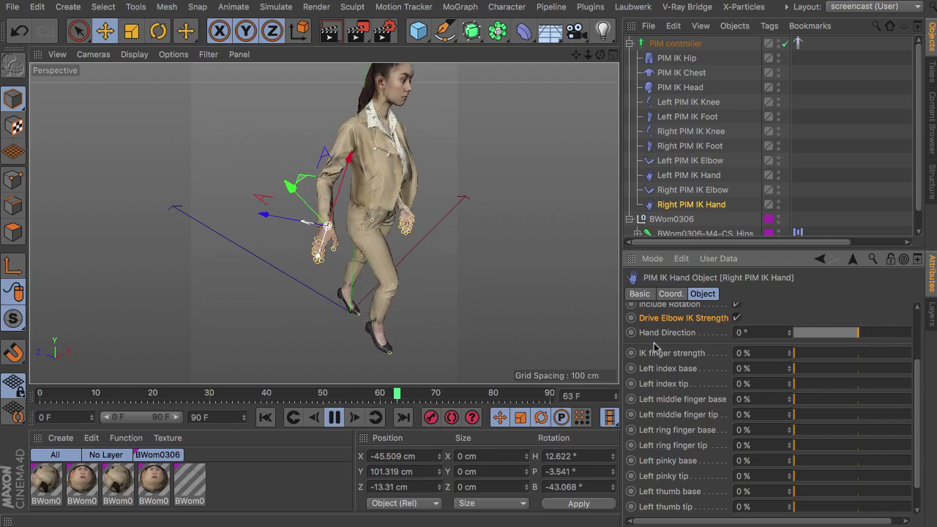
{"action": "left_click_drag", "start_coordinate": [817, 359], "coordinate": [929, 362]}
Step: Curl the fingers with base/tip percentages of 63/36 for index, 43/58 for middle, 45/51 for ring, 44/39 for pinky and 40/36 for thumb
{"action": "scroll", "coordinate": [319, 254], "scroll_direction": "up", "scroll_amount": 8}
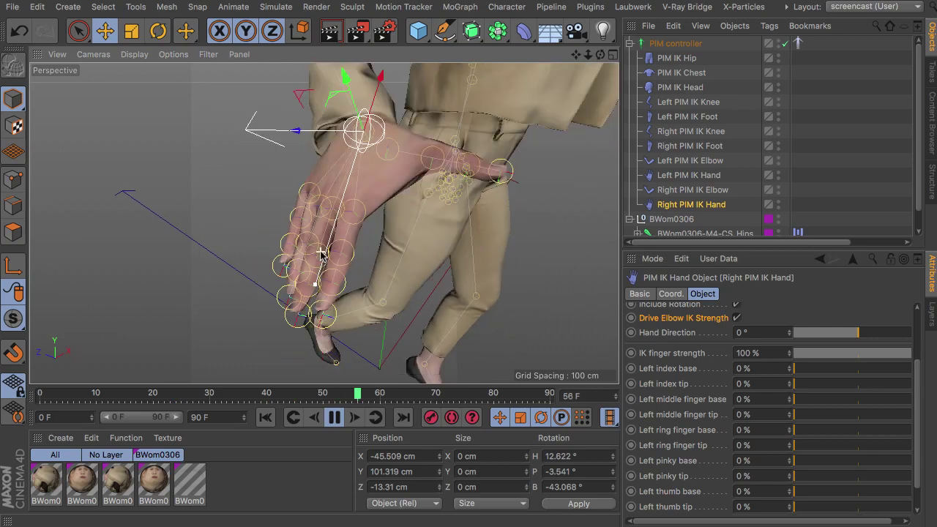
{"action": "scroll", "coordinate": [320, 255], "scroll_direction": "down", "scroll_amount": 6}
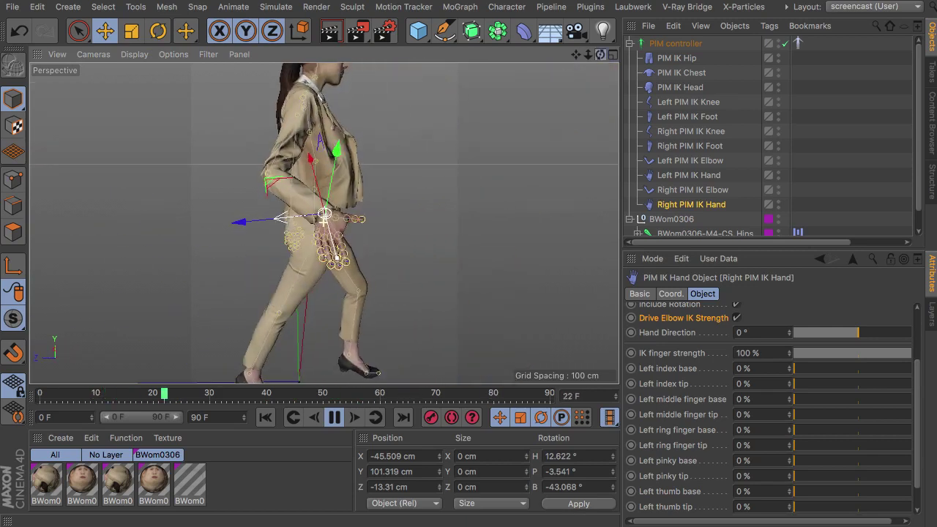
{"action": "left_click_drag", "start_coordinate": [806, 372], "coordinate": [844, 390]}
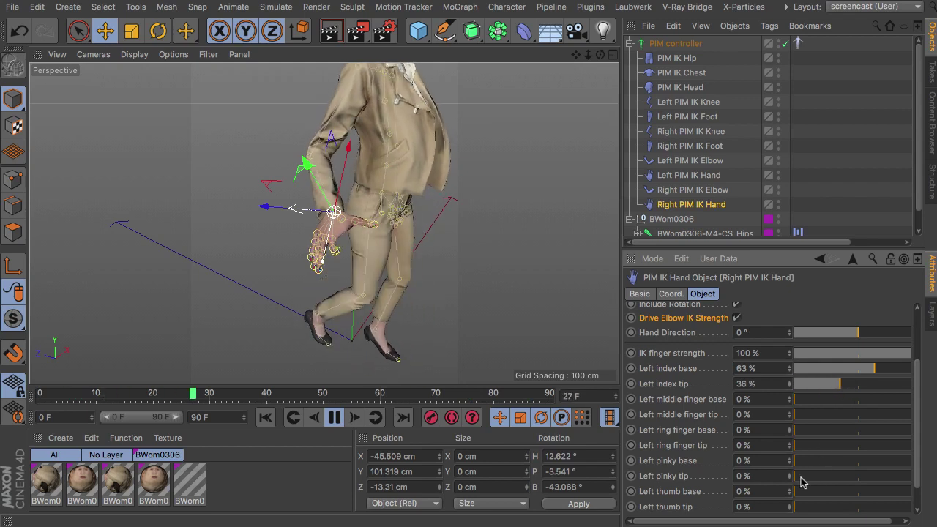
{"action": "left_click_drag", "start_coordinate": [837, 462], "coordinate": [840, 508]}
{"action": "left_click_drag", "start_coordinate": [815, 446], "coordinate": [860, 452]}
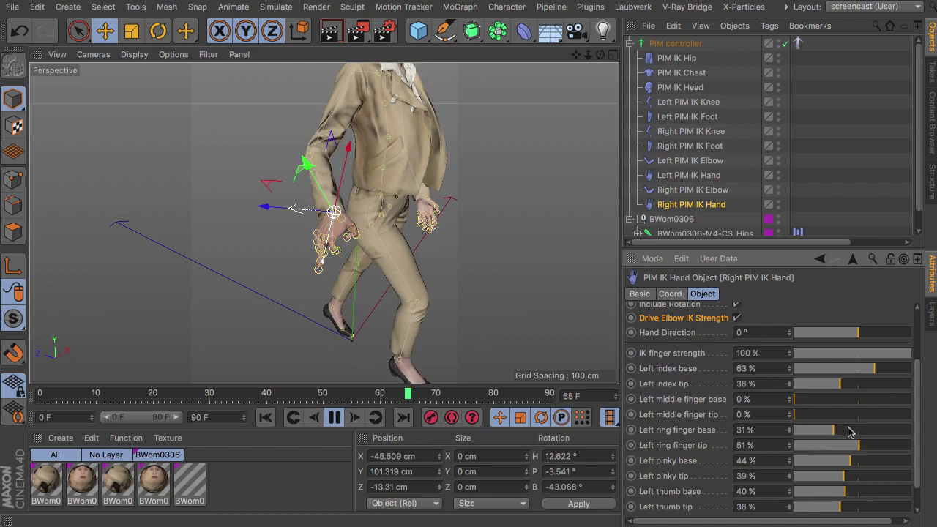
{"action": "left_click_drag", "start_coordinate": [831, 419], "coordinate": [855, 408]}
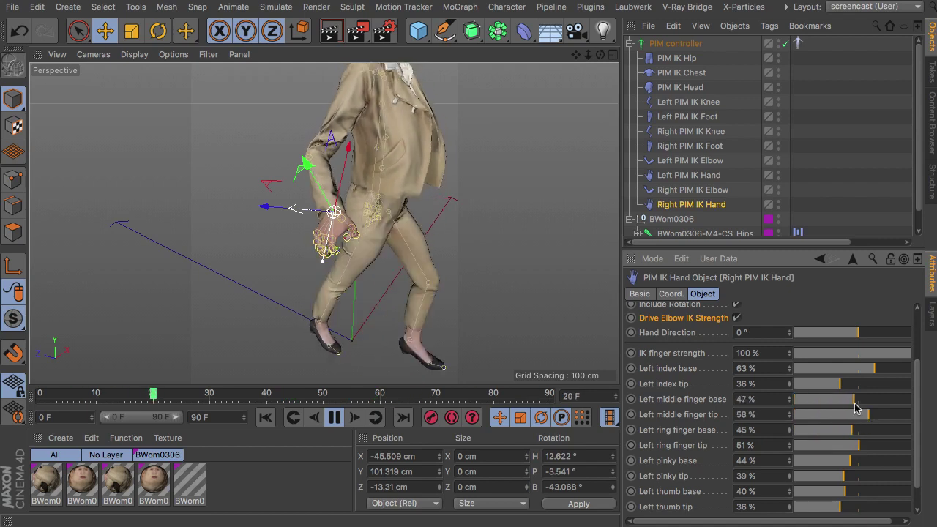
{"action": "mouse_move", "coordinate": [599, 54]}
{"action": "left_mouse_down"}
{"action": "mouse_move", "coordinate": [556, 46]}
{"action": "mouse_move", "coordinate": [608, 53]}
{"action": "mouse_move", "coordinate": [564, 29]}
{"action": "mouse_move", "coordinate": [586, 66]}
{"action": "mouse_move", "coordinate": [599, 54]}
{"action": "left_mouse_up"}
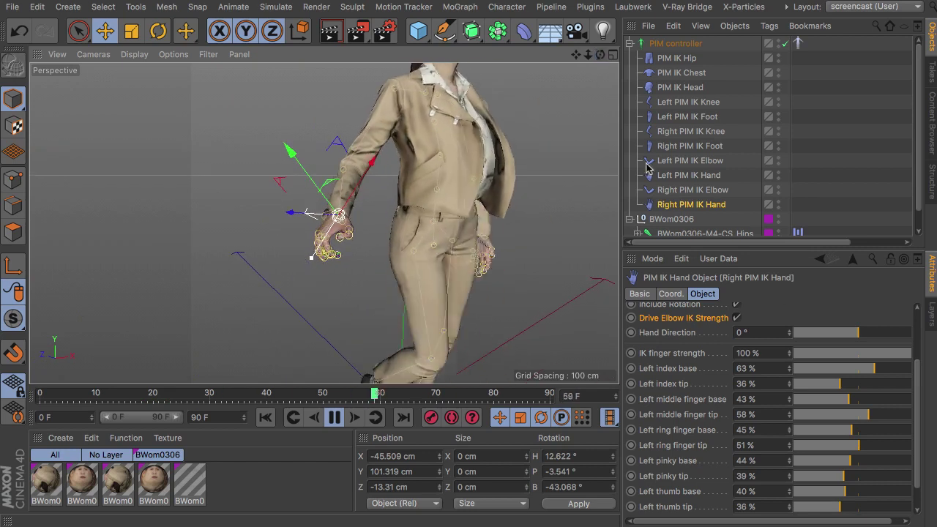
Step: Set the IK finger strength of the Right PIM IK Hand back to 0%
{"action": "left_click_drag", "start_coordinate": [899, 352], "coordinate": [794, 354]}
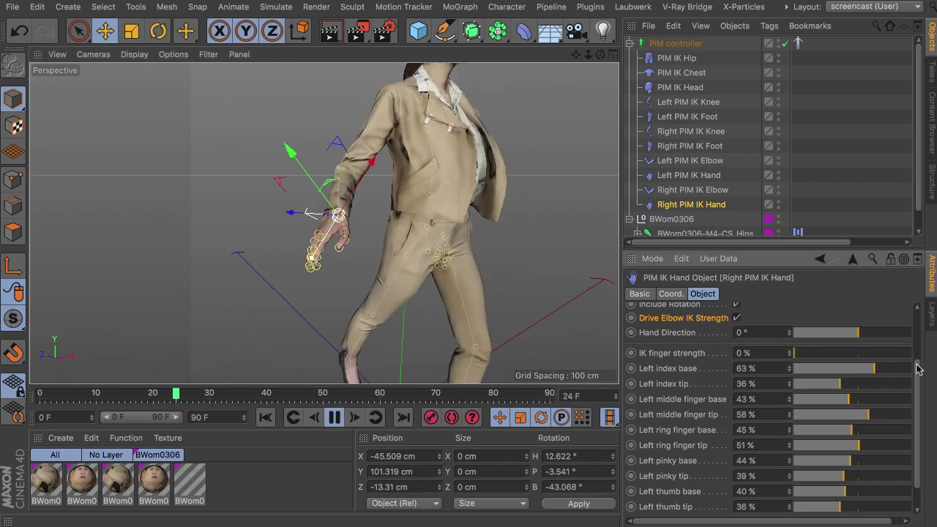
{"action": "scroll", "coordinate": [919, 369], "scroll_direction": "up", "scroll_amount": 5}
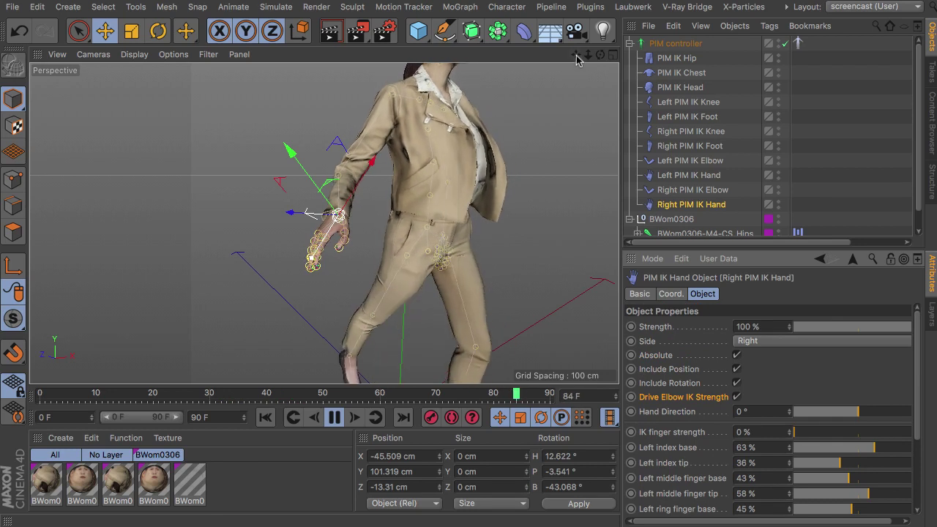
{"action": "left_click_drag", "start_coordinate": [587, 54], "coordinate": [613, 60]}
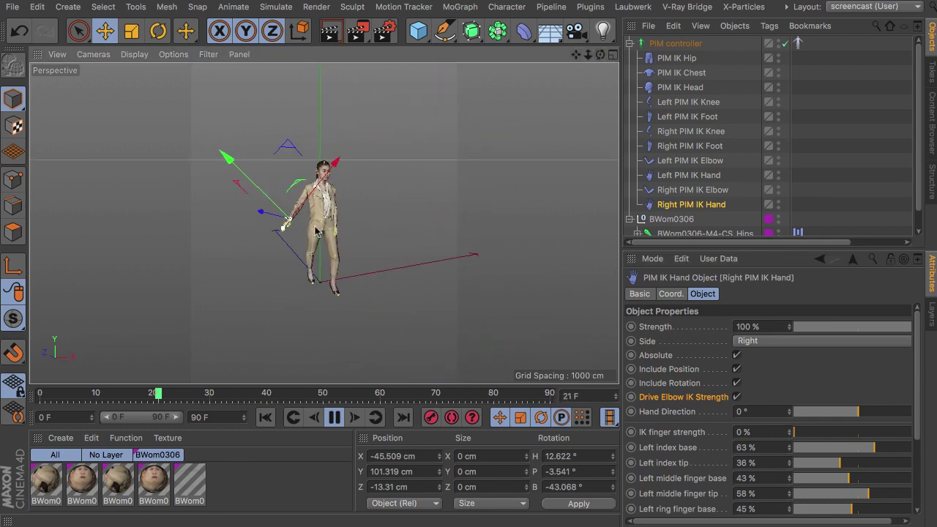
Step: Turn off Walk in place in the PIM controller's motion settings and play the walk from frame 0 to about frame 20
{"action": "left_click", "coordinate": [334, 418]}
{"action": "left_click", "coordinate": [265, 417]}
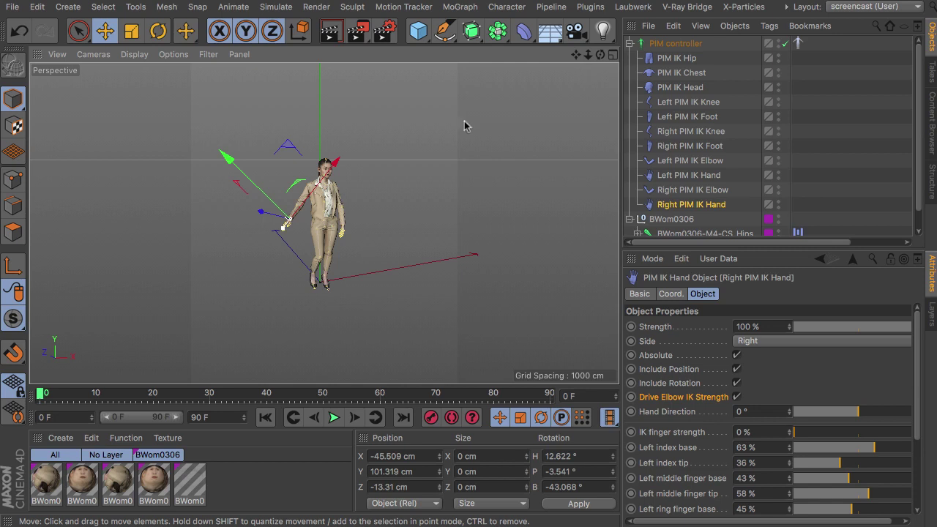
{"action": "left_click", "coordinate": [680, 46]}
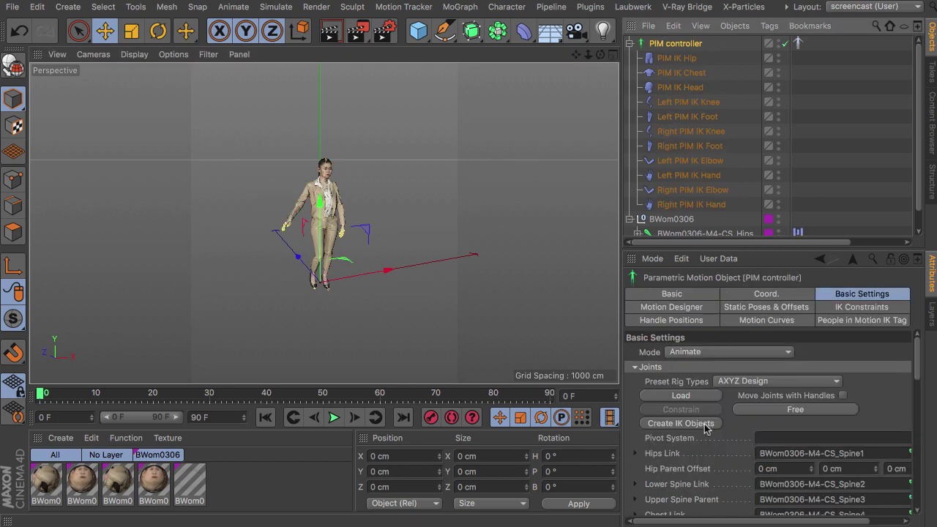
{"action": "left_click", "coordinate": [687, 309]}
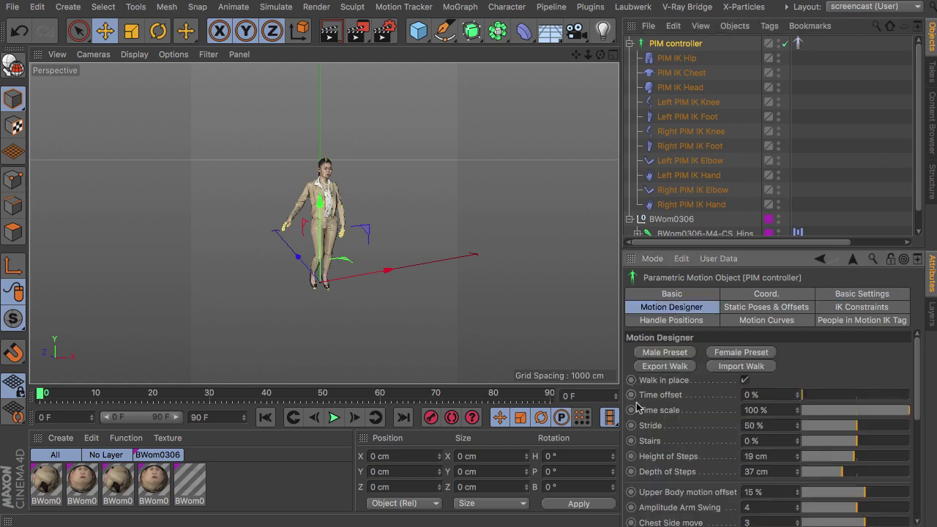
{"action": "left_click", "coordinate": [744, 381]}
{"action": "left_click", "coordinate": [334, 417]}
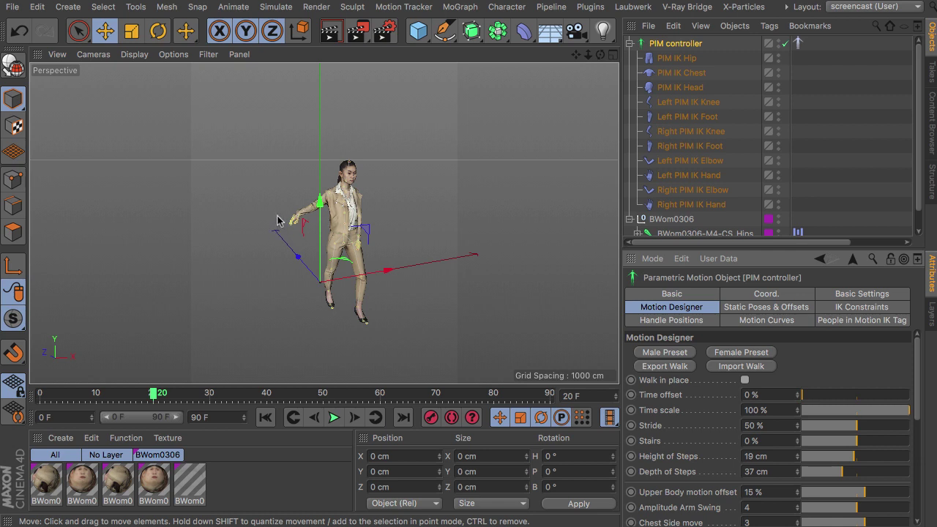
Step: Select the Right PIM IK Hand and play on to frame 48 to examine how the arm relates to it during the forward walk
{"action": "left_click_drag", "start_coordinate": [600, 55], "coordinate": [531, 58]}
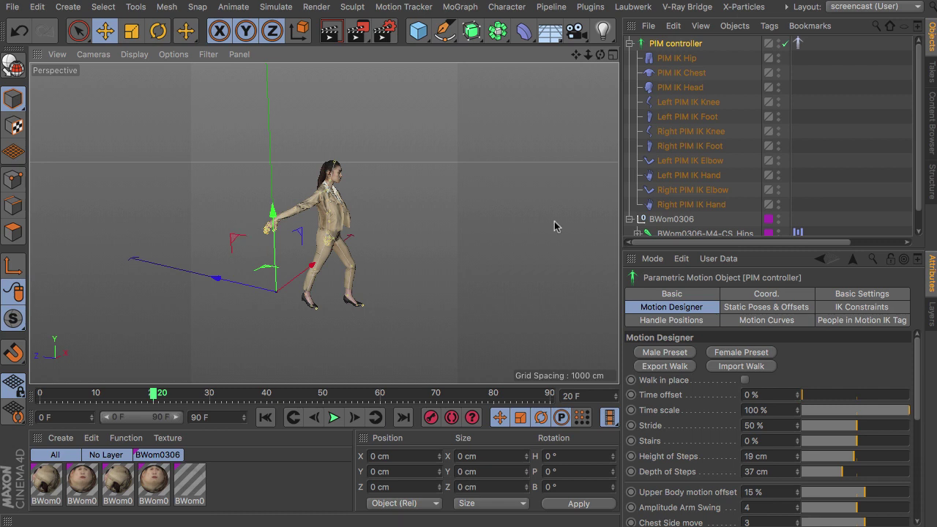
{"action": "left_click", "coordinate": [695, 204]}
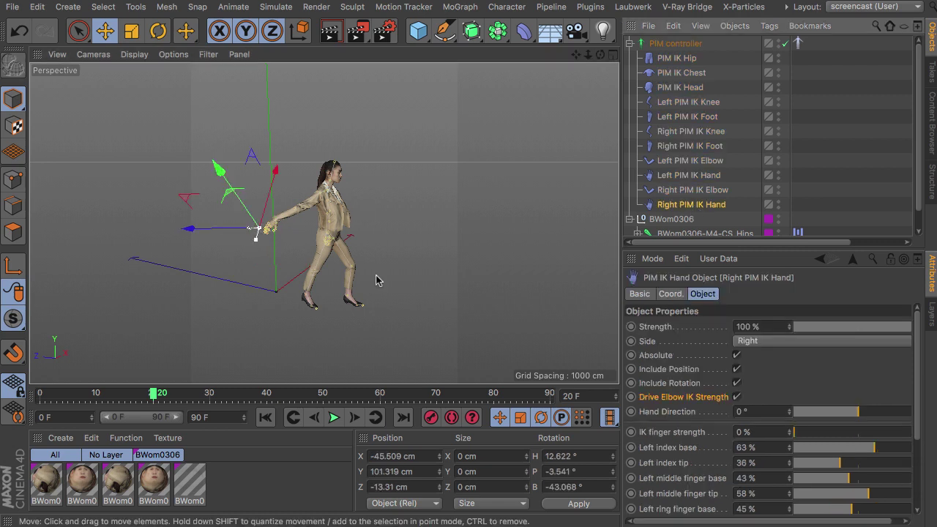
{"action": "left_click", "coordinate": [334, 418]}
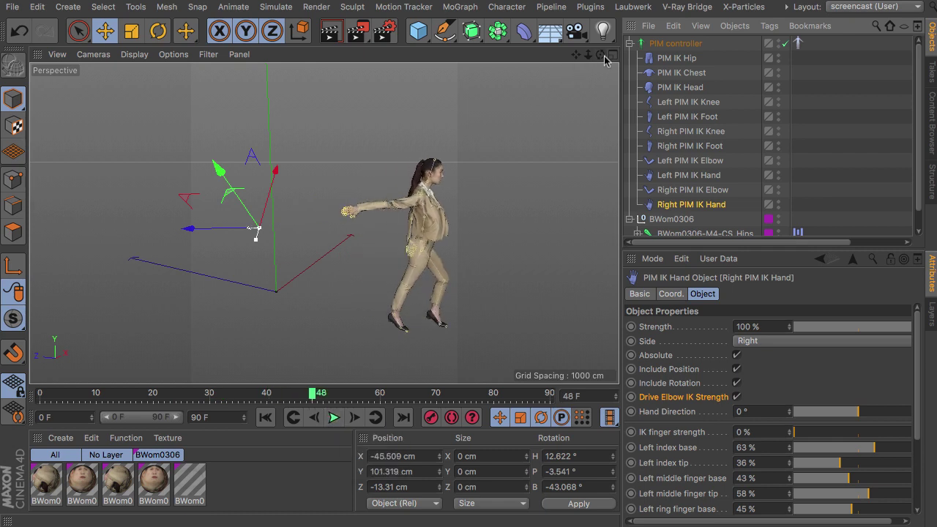
{"action": "left_click_drag", "start_coordinate": [600, 55], "coordinate": [567, 50]}
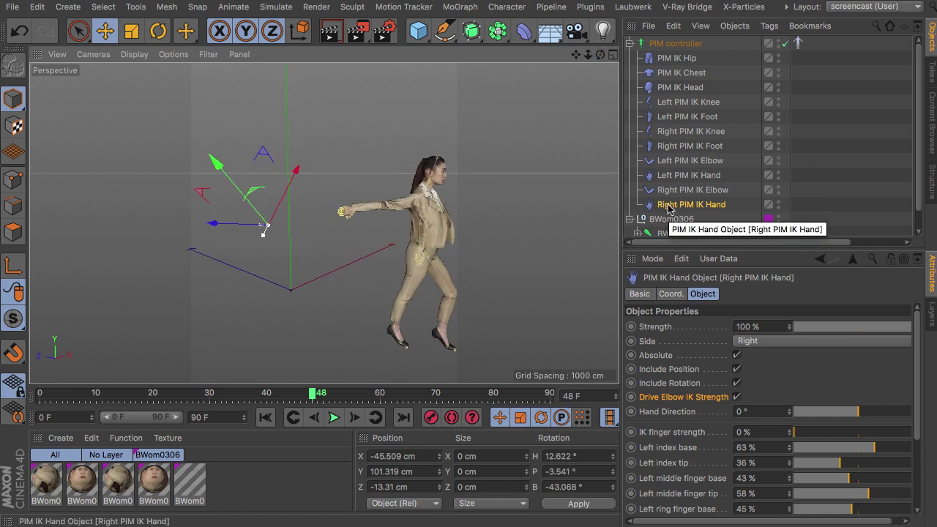
Step: Return to frame 0 and turn off Absolute for the Right PIM IK Hand
{"action": "left_click", "coordinate": [265, 417]}
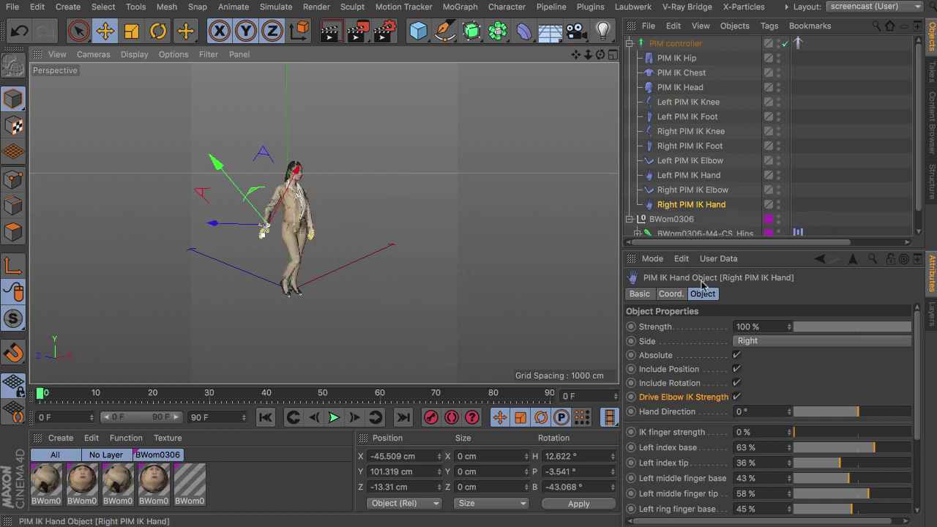
{"action": "left_click", "coordinate": [651, 357]}
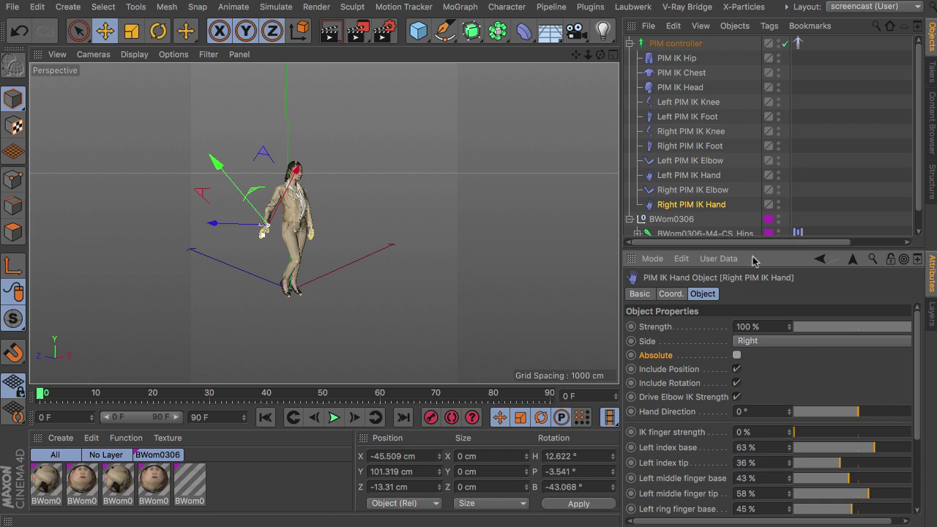
Step: Turn off Absolute for the Right PIM IK Elbow and play the walk from frame 0 to frame 60
{"action": "left_click", "coordinate": [685, 189]}
{"action": "left_click", "coordinate": [709, 341]}
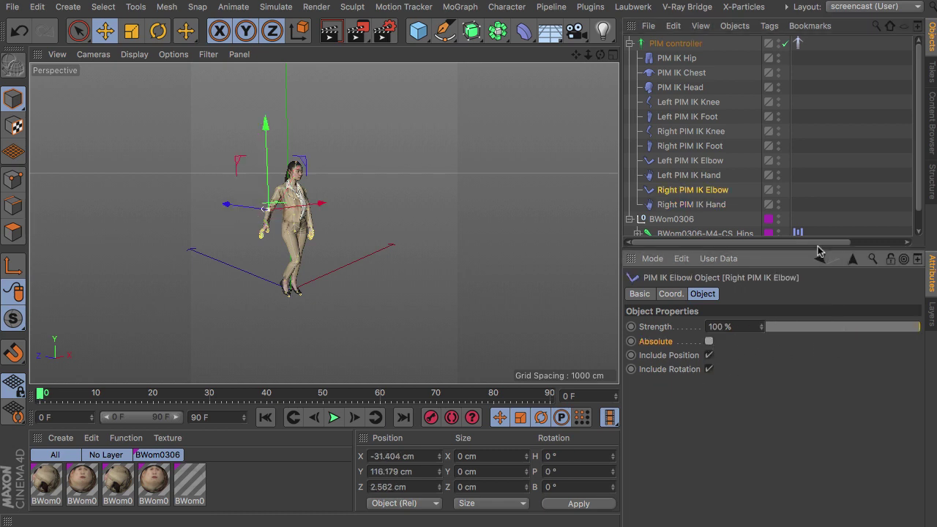
{"action": "left_click", "coordinate": [335, 419]}
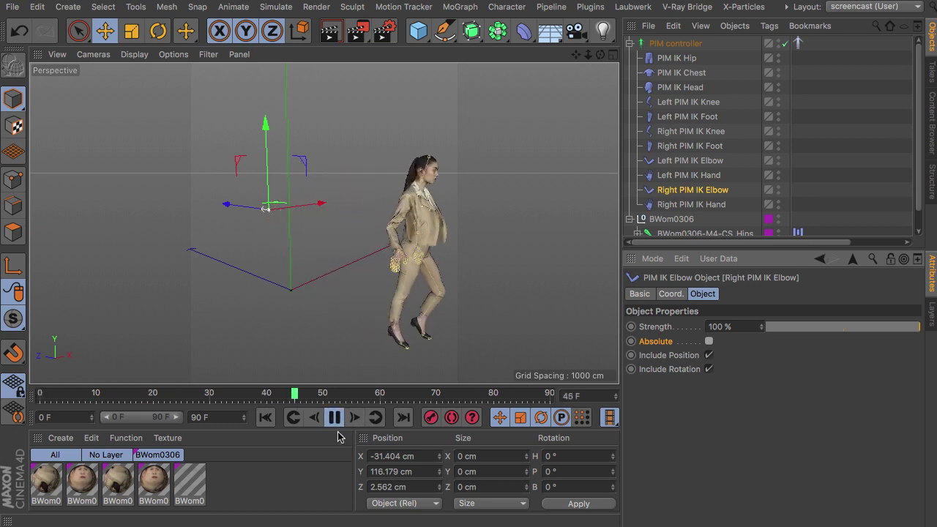
{"action": "left_click", "coordinate": [334, 417]}
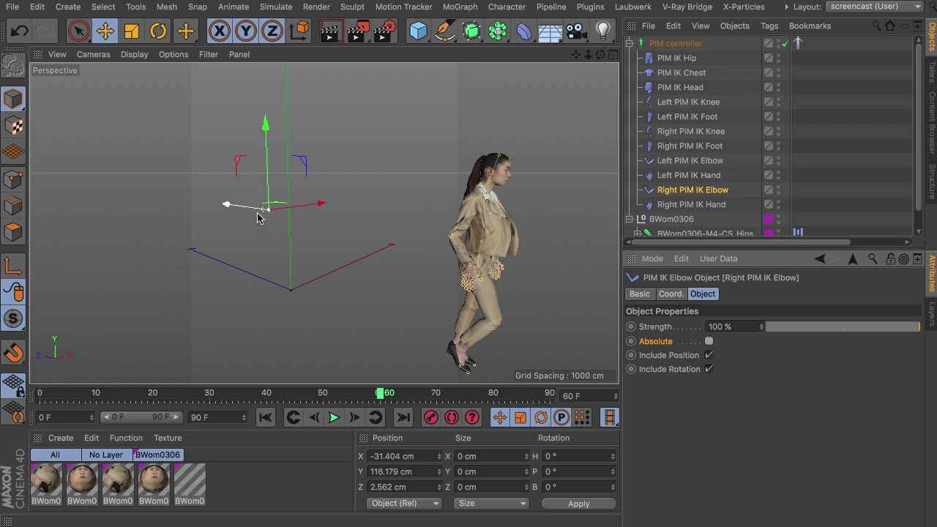
Step: Move the Right PIM IK Hand to about X -42.9, Y 100, Z -13.9 cm and play on to frame 86
{"action": "left_click", "coordinate": [266, 206]}
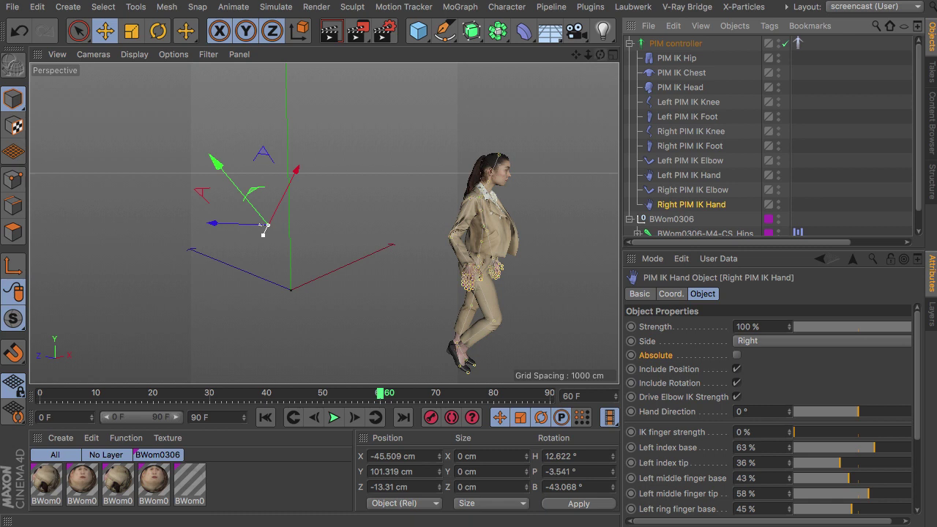
{"action": "left_click_drag", "start_coordinate": [600, 55], "coordinate": [513, 55]}
{"action": "left_click_drag", "start_coordinate": [579, 58], "coordinate": [608, 65]}
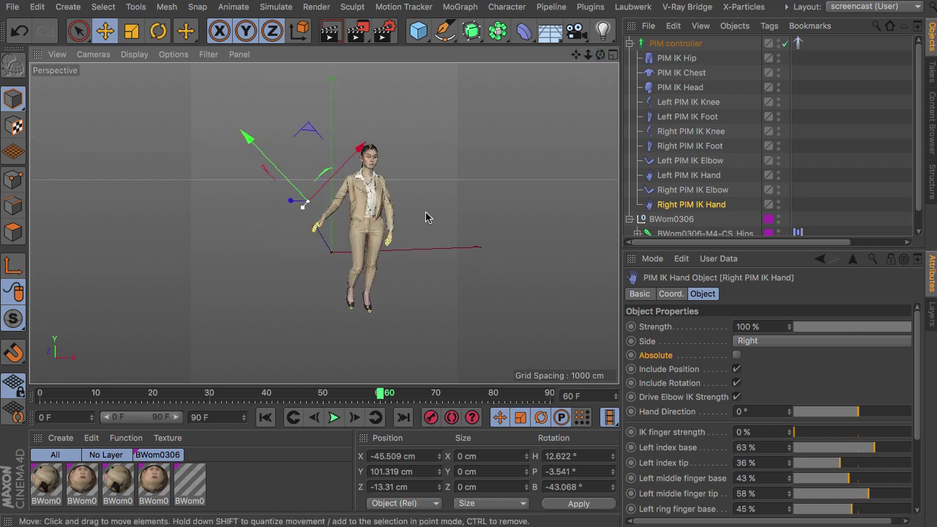
{"action": "left_click_drag", "start_coordinate": [393, 297], "coordinate": [393, 293]}
{"action": "left_click", "coordinate": [335, 418]}
{"action": "left_click", "coordinate": [335, 417]}
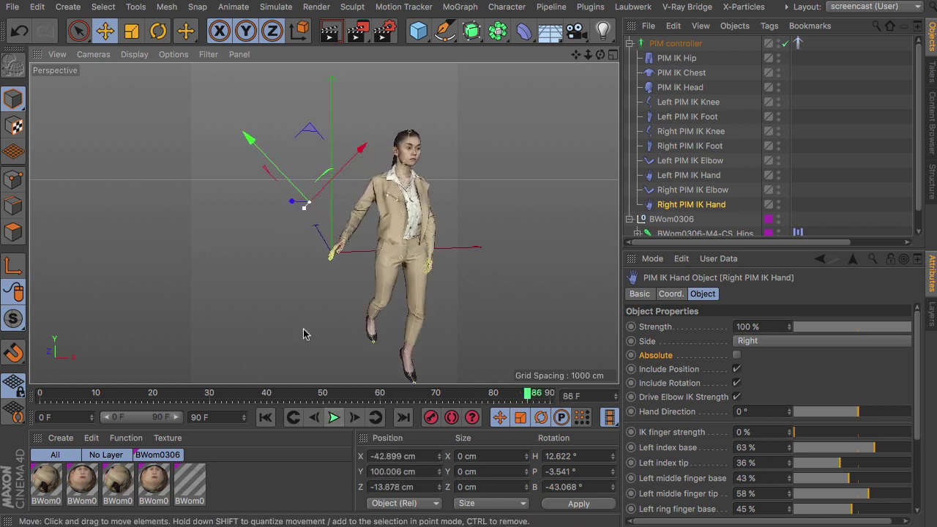
Step: Move the Right PIM IK Hand to about X -32.3, Y 101.3, Z -15.1 cm, check it in playback and return to frame 0
{"action": "mouse_move", "coordinate": [272, 323]}
{"action": "left_mouse_down"}
{"action": "mouse_move", "coordinate": [292, 319]}
{"action": "mouse_move", "coordinate": [279, 319]}
{"action": "mouse_move", "coordinate": [278, 333]}
{"action": "left_mouse_up"}
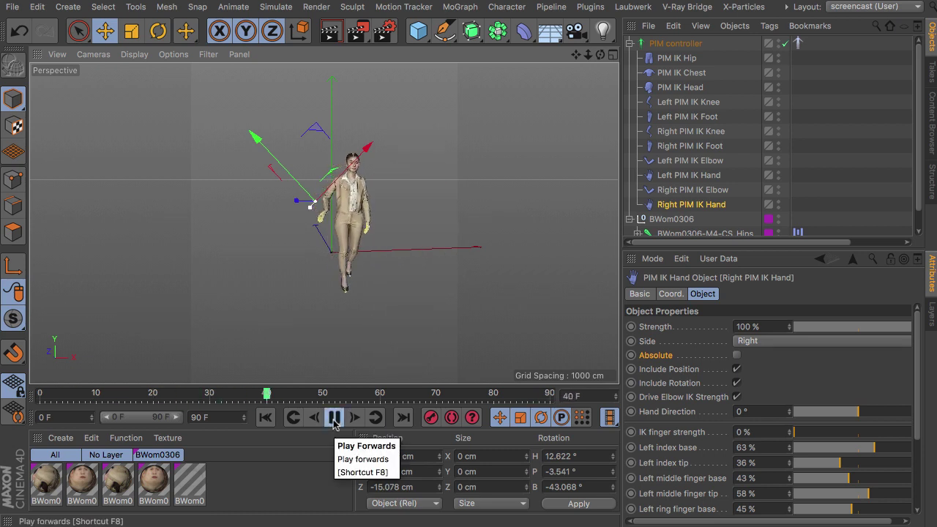
{"action": "left_click", "coordinate": [335, 418]}
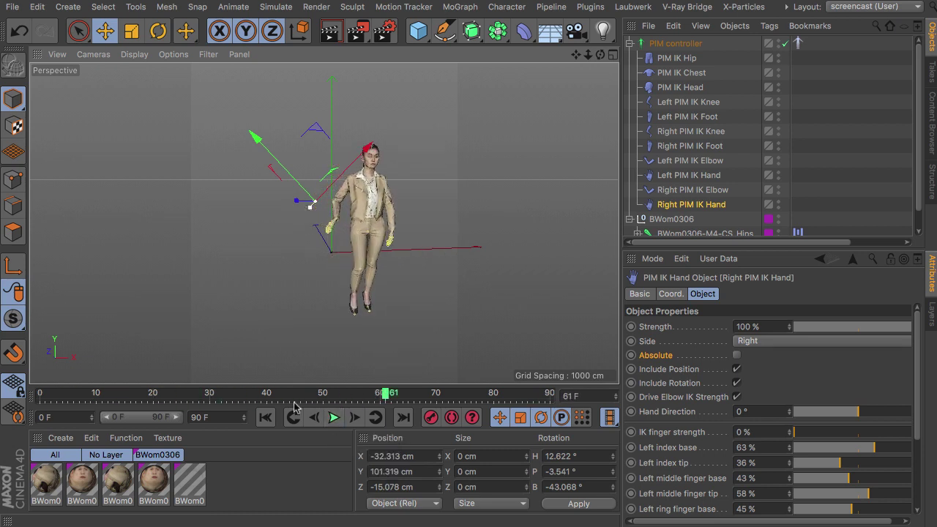
{"action": "left_click", "coordinate": [266, 418]}
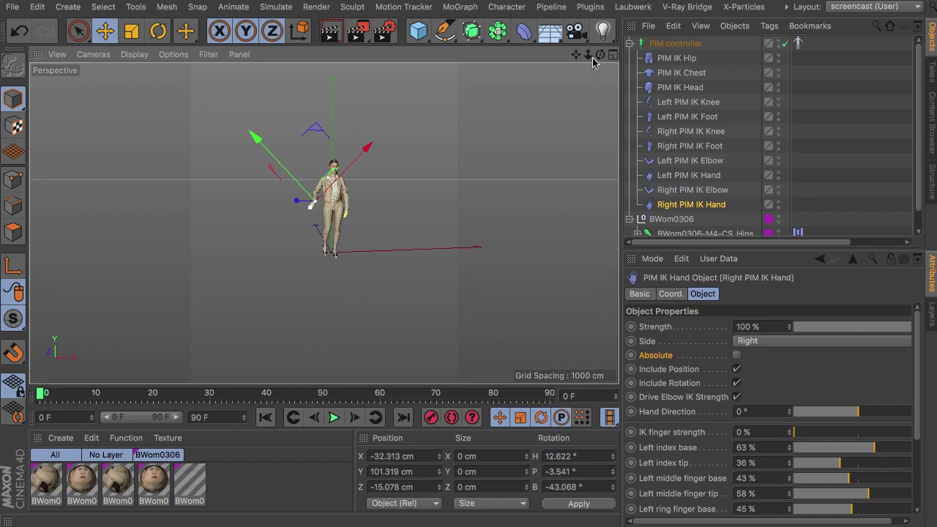
{"action": "left_click_drag", "start_coordinate": [600, 54], "coordinate": [615, 55]}
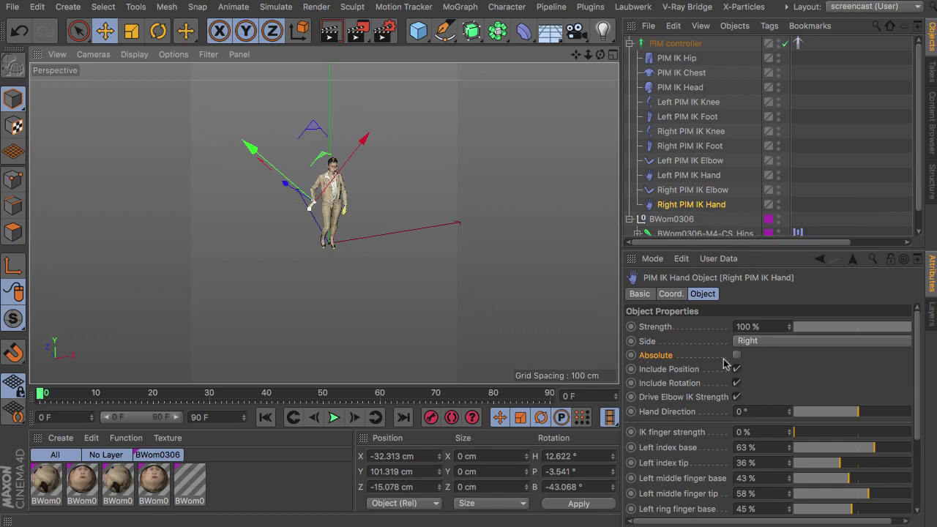
{"action": "scroll", "coordinate": [915, 344], "scroll_direction": "down", "scroll_amount": 1}
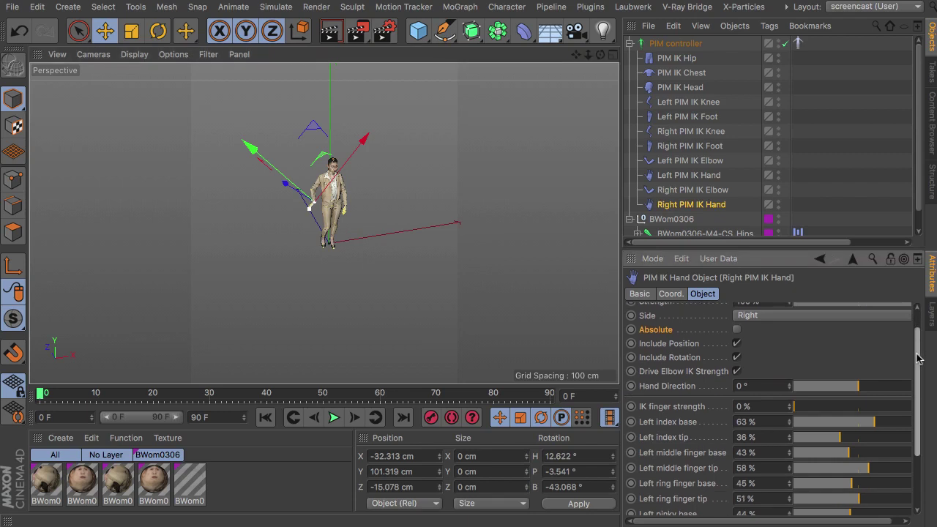
{"action": "scroll", "coordinate": [915, 344], "scroll_direction": "up", "scroll_amount": 1}
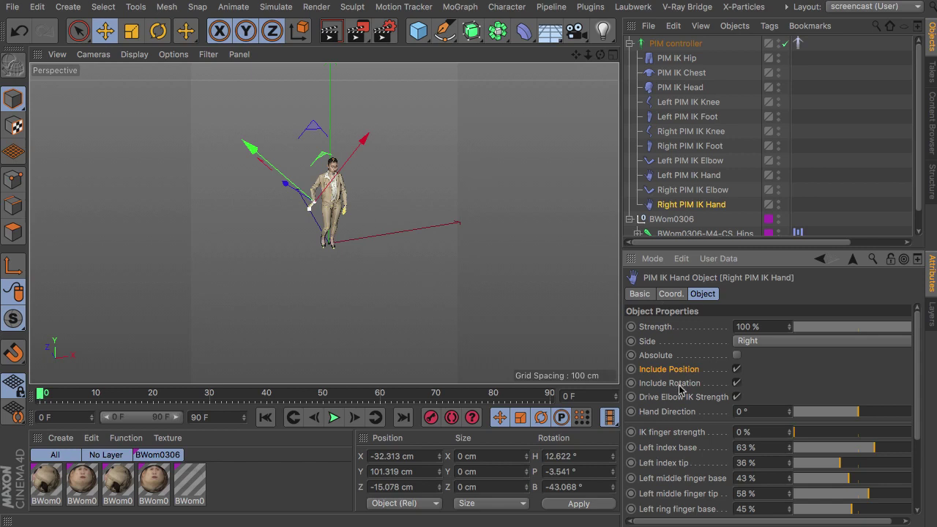
Step: Turn off Absolute for the PIM IK Hip, set its strength to 100% and lower it to about Y 84.6 cm
{"action": "left_click", "coordinate": [673, 58]}
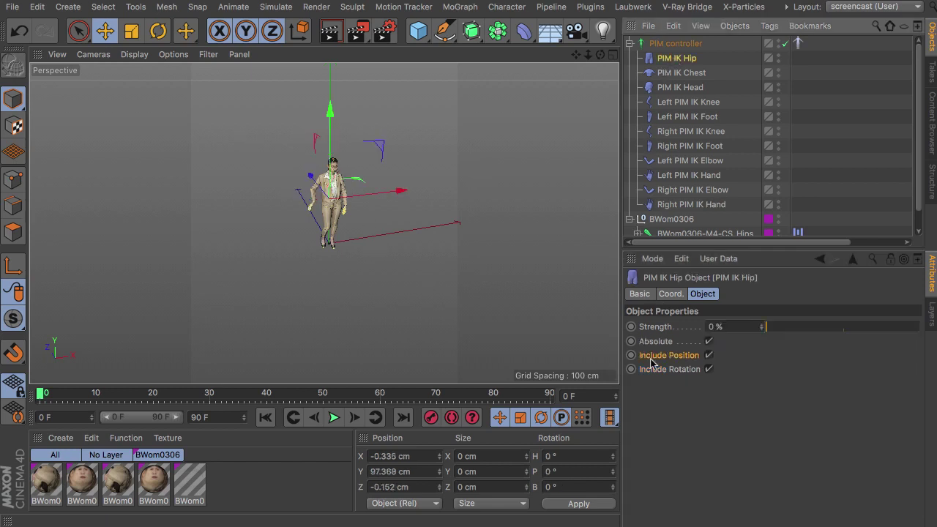
{"action": "left_click", "coordinate": [709, 341]}
{"action": "left_click_drag", "start_coordinate": [775, 331], "coordinate": [919, 328]}
{"action": "scroll", "coordinate": [333, 189], "scroll_direction": "up", "scroll_amount": 5}
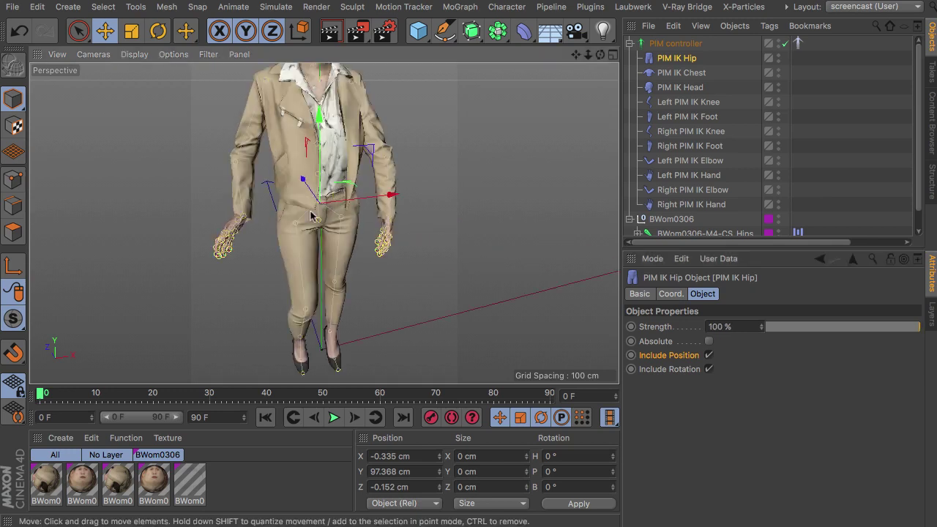
{"action": "left_click_drag", "start_coordinate": [333, 189], "coordinate": [322, 152], "text": "alt"}
Step: Play the walk with the lowered hip in several passes, stopping at frame 56, to examine the gait
{"action": "left_click", "coordinate": [334, 418]}
{"action": "left_click", "coordinate": [333, 418]}
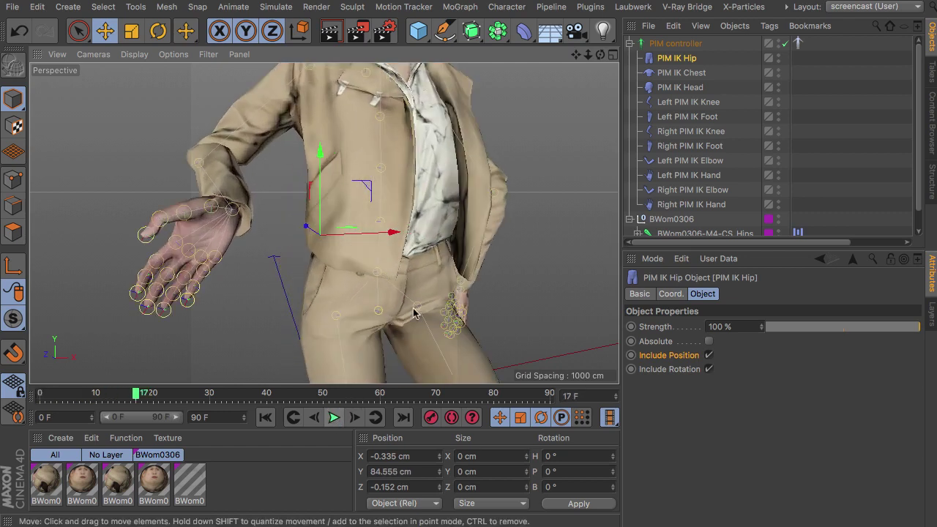
{"action": "scroll", "coordinate": [424, 315], "scroll_direction": "down", "scroll_amount": 5}
{"action": "left_click_drag", "start_coordinate": [576, 54], "coordinate": [492, 0]}
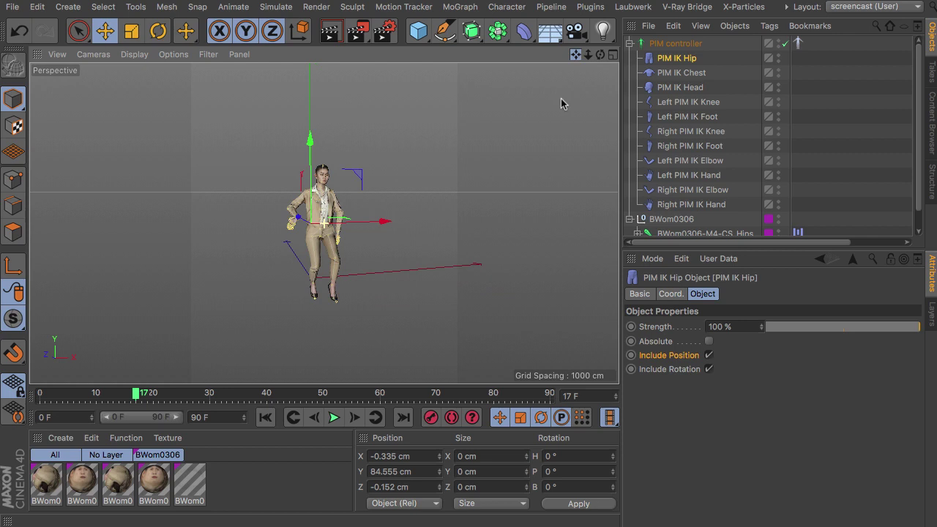
{"action": "left_click", "coordinate": [333, 418]}
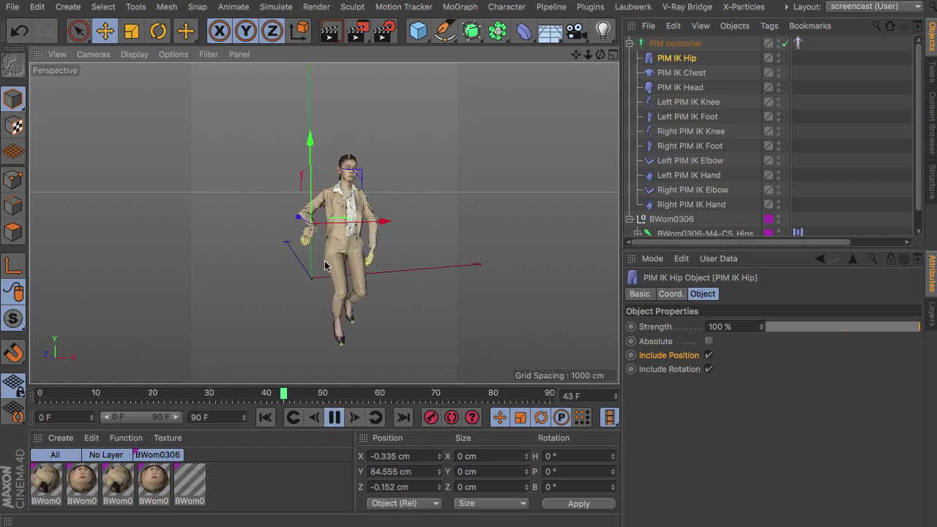
{"action": "left_click", "coordinate": [333, 418]}
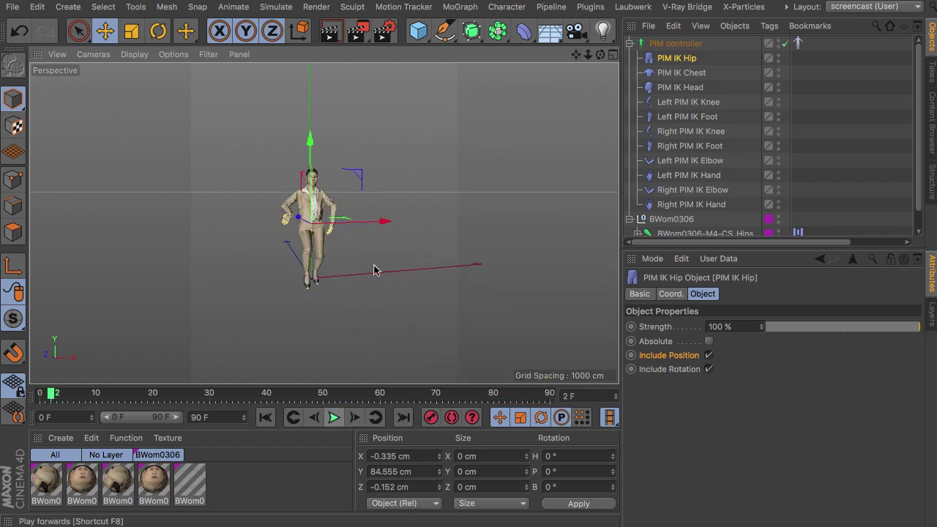
{"action": "left_click", "coordinate": [333, 418]}
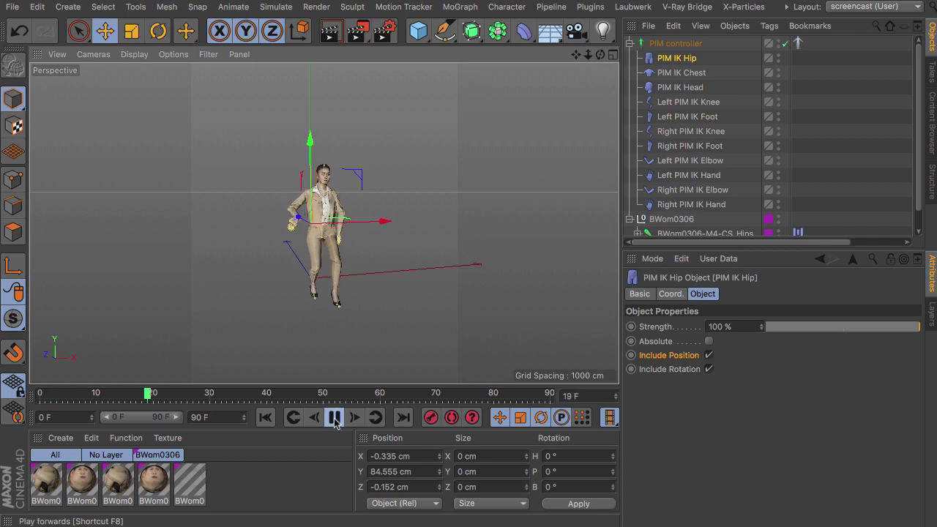
{"action": "left_click", "coordinate": [333, 418]}
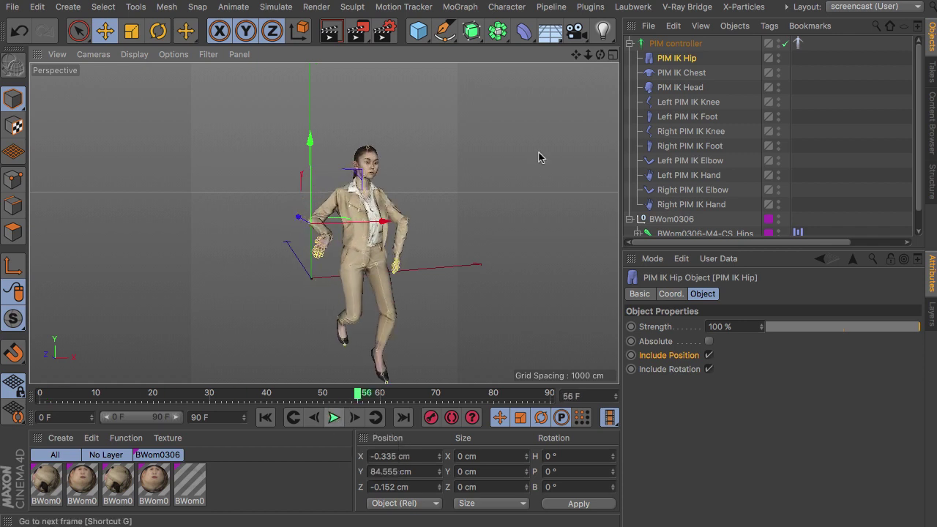
Step: Nudge the PIM IK Hip vertically to about Y 84.4 cm and return to frame 0
{"action": "left_click_drag", "start_coordinate": [599, 54], "coordinate": [400, 144]}
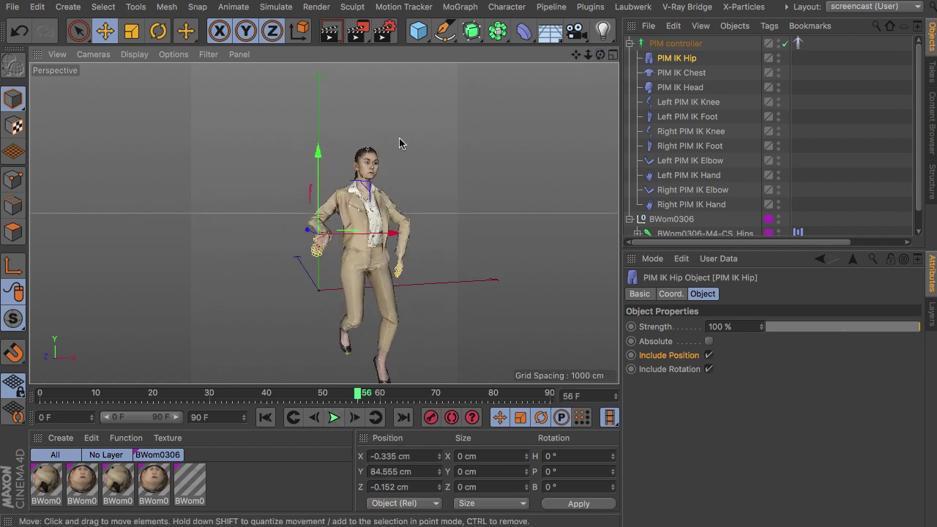
{"action": "left_click", "coordinate": [676, 58]}
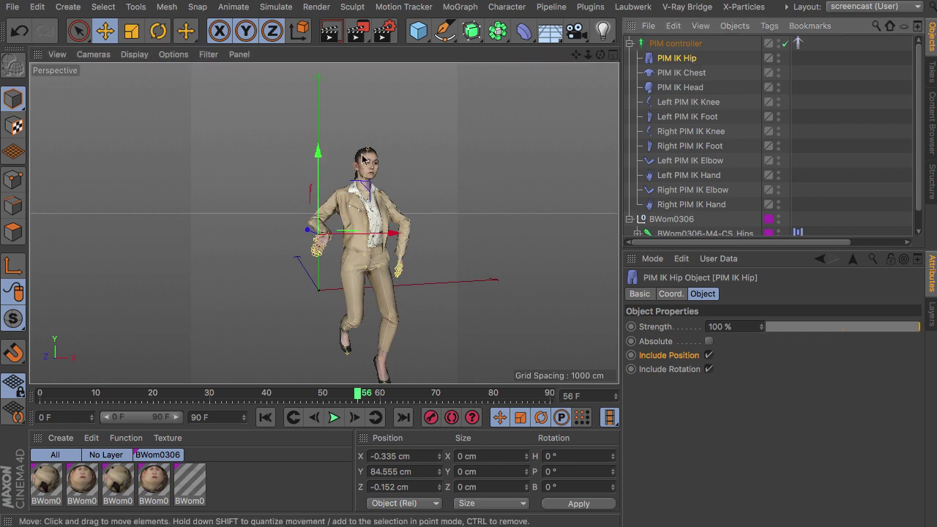
{"action": "left_click_drag", "start_coordinate": [316, 156], "coordinate": [318, 157]}
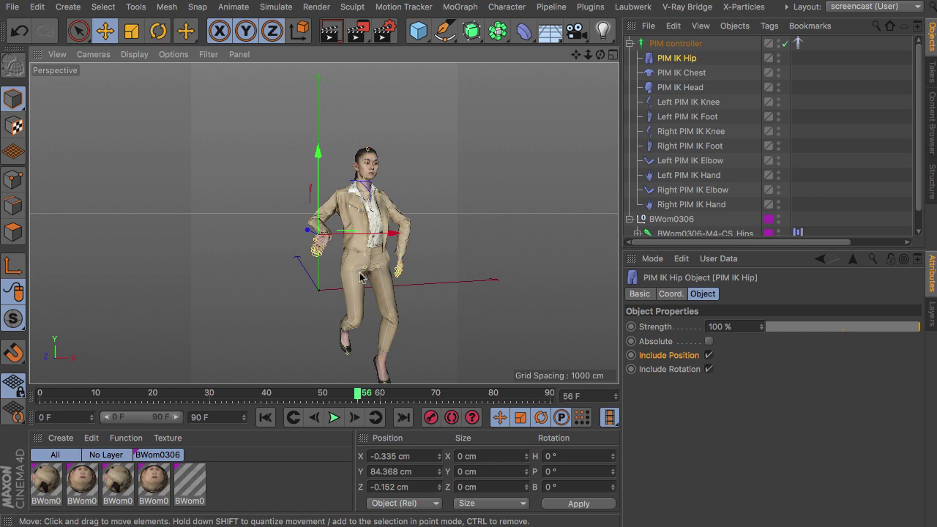
{"action": "left_click", "coordinate": [265, 417]}
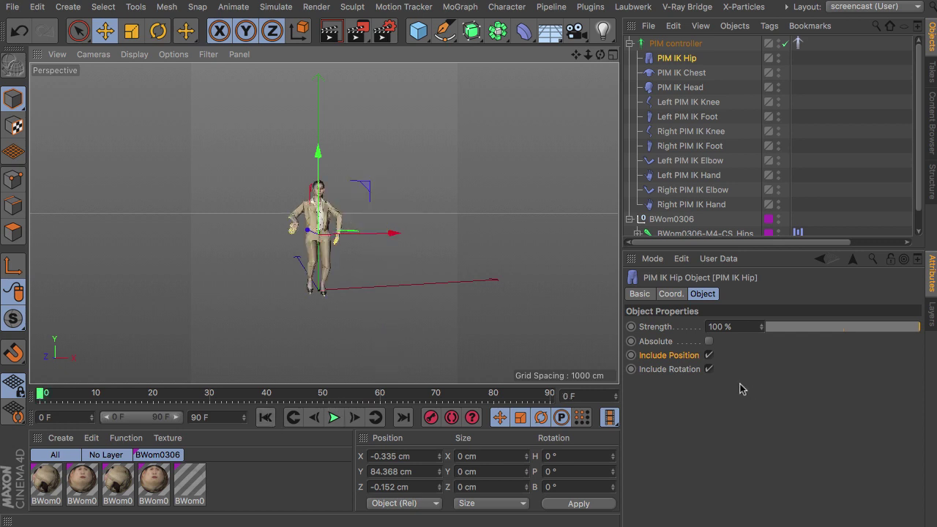
Step: Turn off Include Rotation for the PIM IK Hip, play the walk and return to frame 0
{"action": "left_click", "coordinate": [707, 370]}
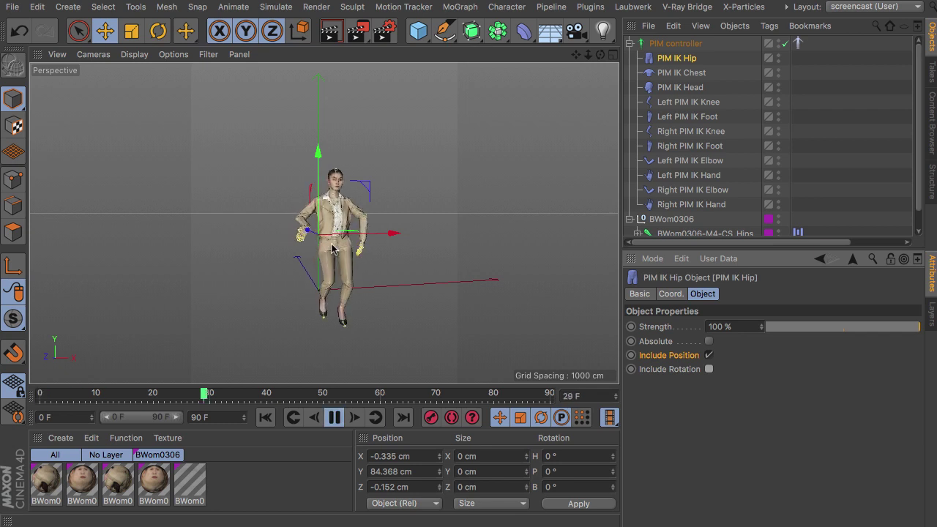
{"action": "left_click", "coordinate": [334, 417]}
{"action": "left_click", "coordinate": [268, 418]}
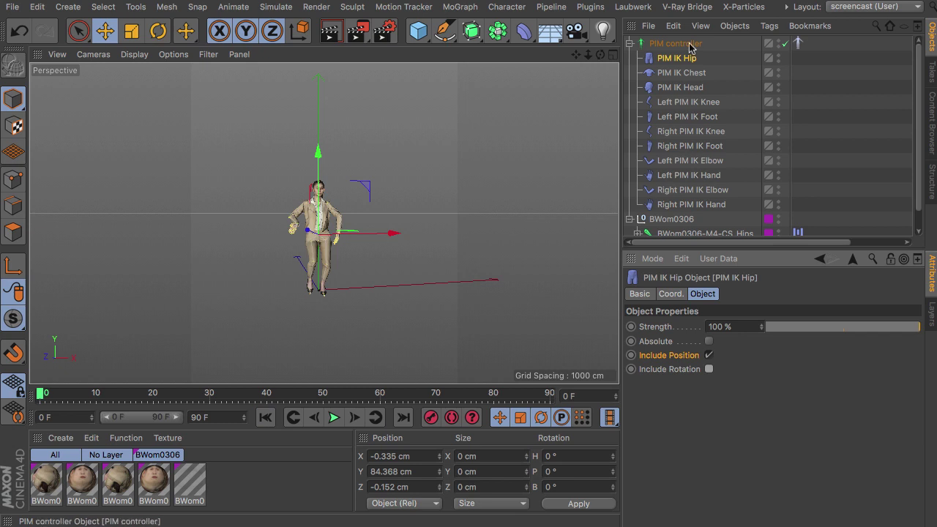
Step: Move the PIM IK Hip to about Y 86.3 cm and Z -15.5 cm, and play the walk to frame 38
{"action": "left_click_drag", "start_coordinate": [318, 155], "coordinate": [325, 156]}
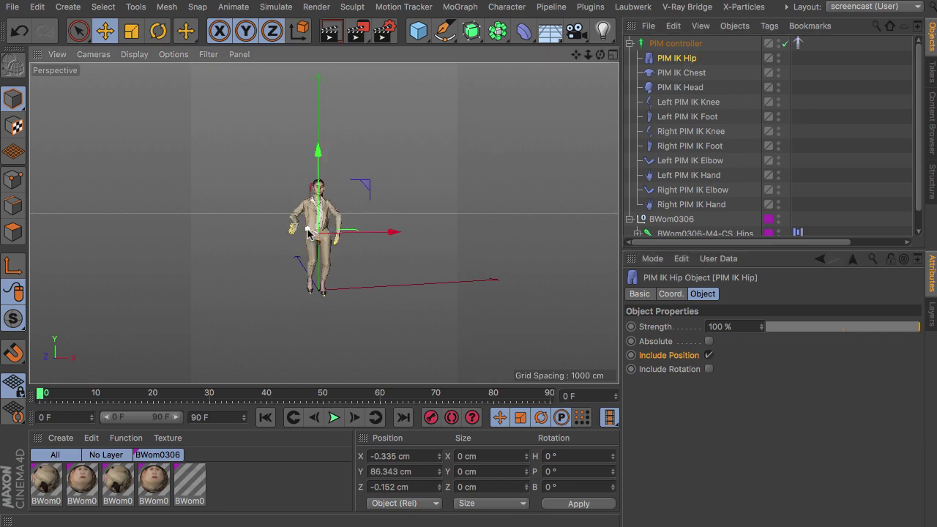
{"action": "mouse_move", "coordinate": [308, 227]}
{"action": "left_mouse_down"}
{"action": "mouse_move", "coordinate": [317, 236]}
{"action": "mouse_move", "coordinate": [311, 232]}
{"action": "left_mouse_up"}
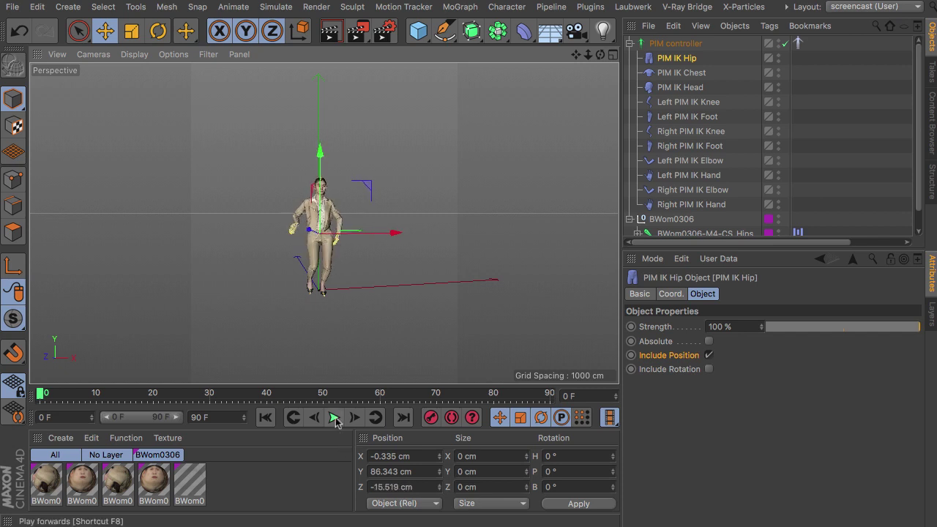
{"action": "left_click", "coordinate": [334, 417]}
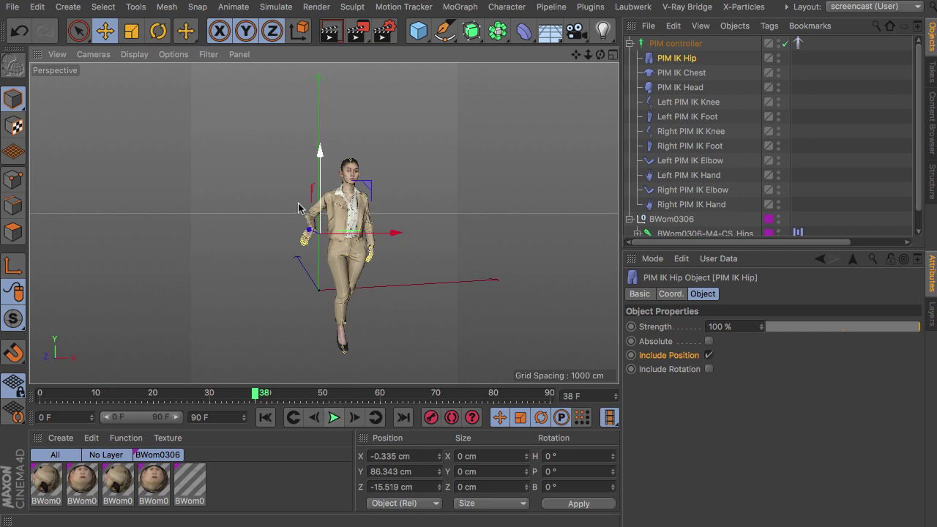
Step: Include only rotation for the PIM IK Hip and rotate it at frame 0 to about H 14.5°, P 7.9°, B 4°
{"action": "left_click", "coordinate": [709, 368]}
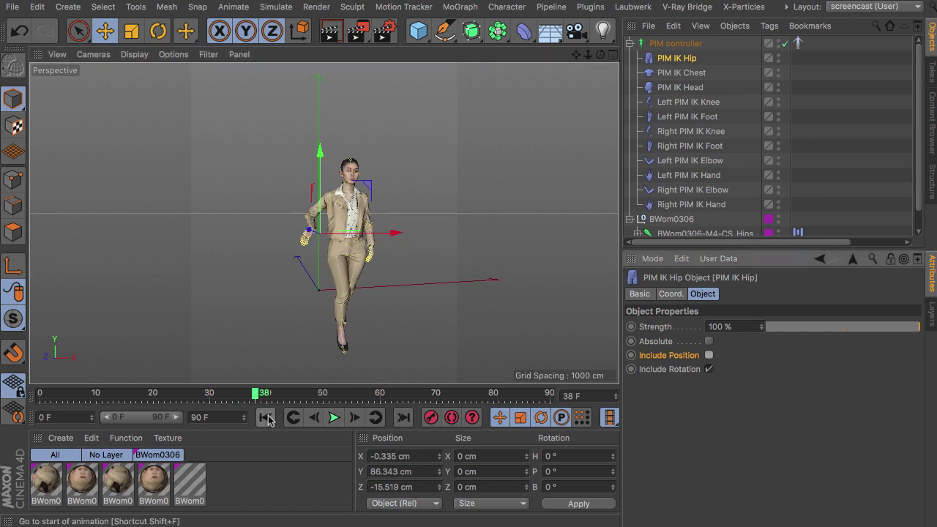
{"action": "left_click", "coordinate": [265, 417]}
{"action": "left_click", "coordinate": [158, 31]}
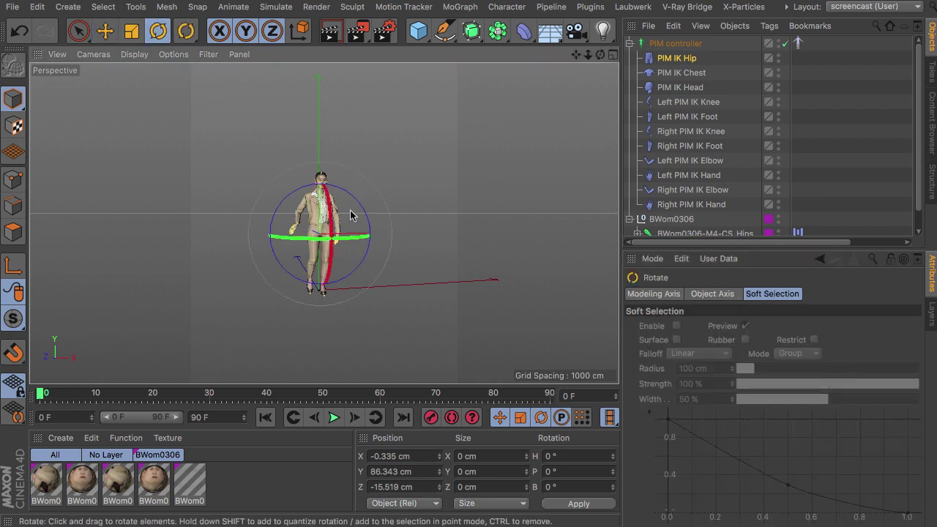
{"action": "left_click_drag", "start_coordinate": [351, 215], "coordinate": [360, 217]}
{"action": "left_click_drag", "start_coordinate": [300, 202], "coordinate": [310, 208]}
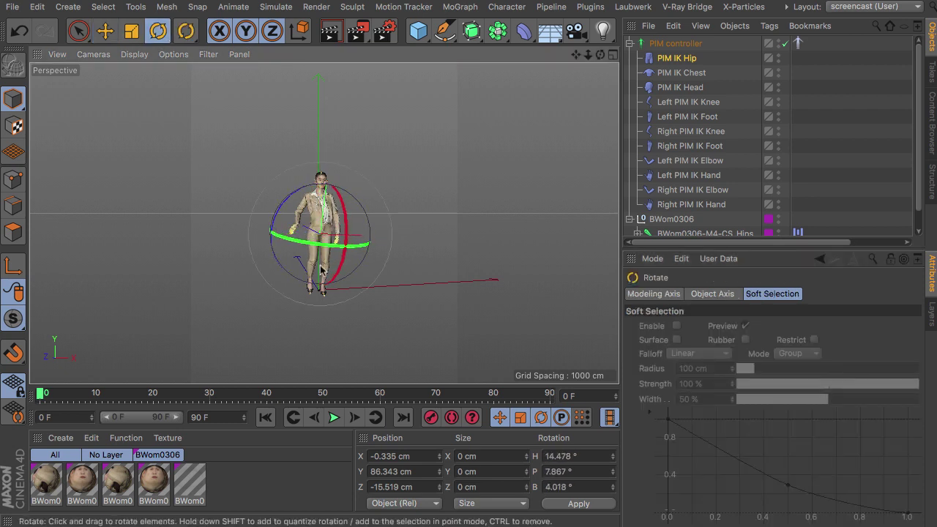
Step: Play the walk to frame 70 to check the rotated hip, and return to frame 0
{"action": "left_click", "coordinate": [335, 418]}
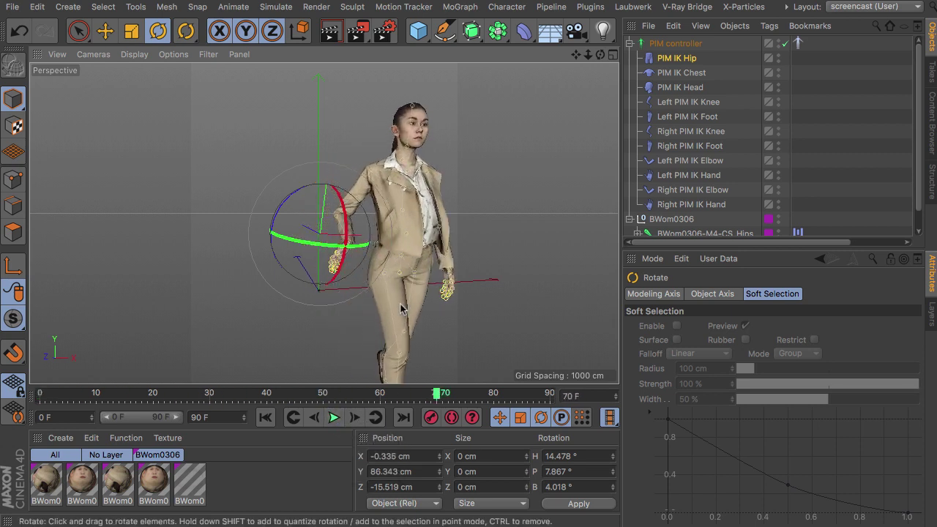
{"action": "left_click", "coordinate": [333, 418]}
{"action": "left_click", "coordinate": [265, 418]}
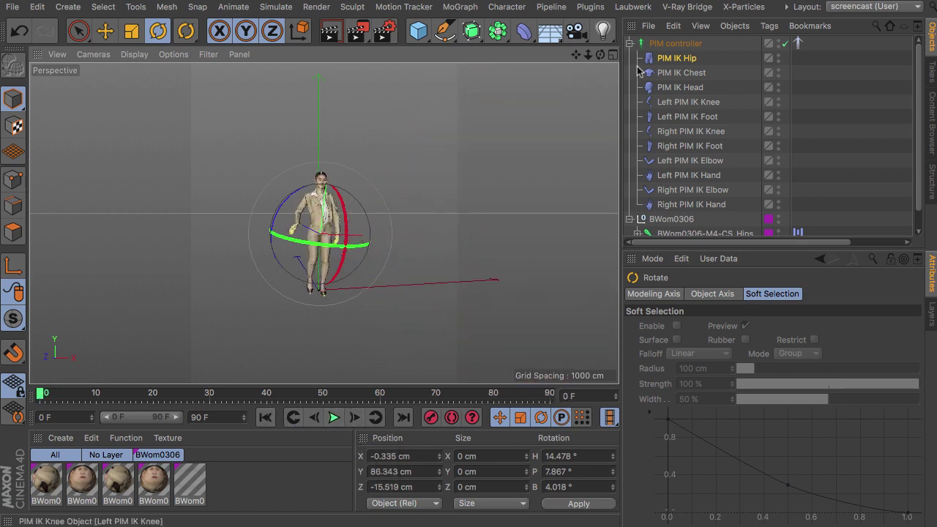
Step: Turn Include Position back on for the PIM IK Hip and switch to the Move tool
{"action": "left_click", "coordinate": [690, 59]}
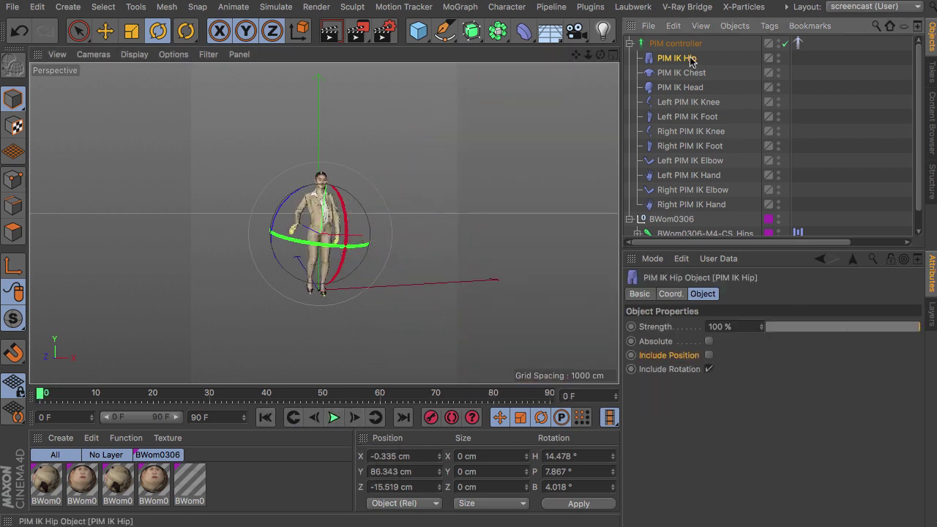
{"action": "left_click", "coordinate": [709, 356]}
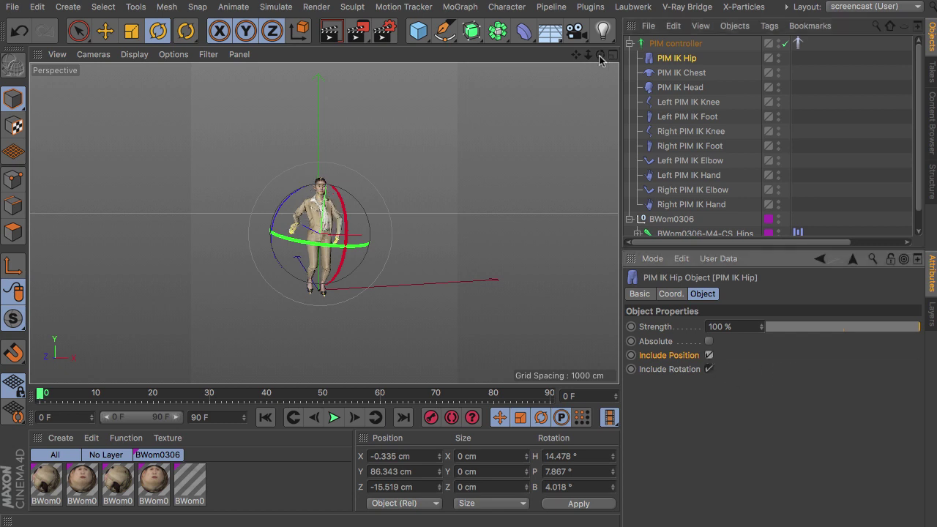
{"action": "left_click_drag", "start_coordinate": [601, 55], "coordinate": [563, 121]}
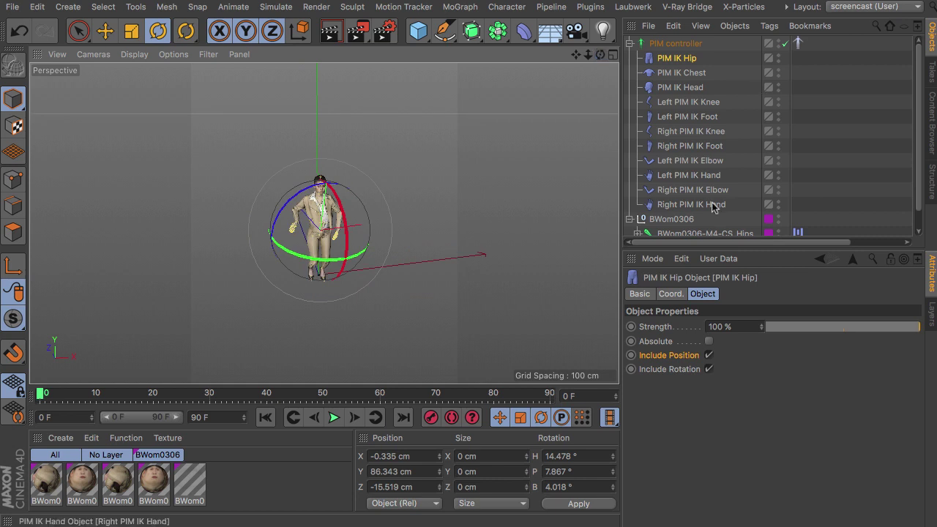
{"action": "left_click", "coordinate": [105, 31]}
{"action": "mouse_move", "coordinate": [599, 54]}
{"action": "left_mouse_down"}
{"action": "mouse_move", "coordinate": [601, 35]}
{"action": "mouse_move", "coordinate": [615, 53]}
{"action": "mouse_move", "coordinate": [591, 60]}
{"action": "left_mouse_up"}
{"action": "scroll", "coordinate": [321, 239], "scroll_direction": "up", "scroll_amount": 6}
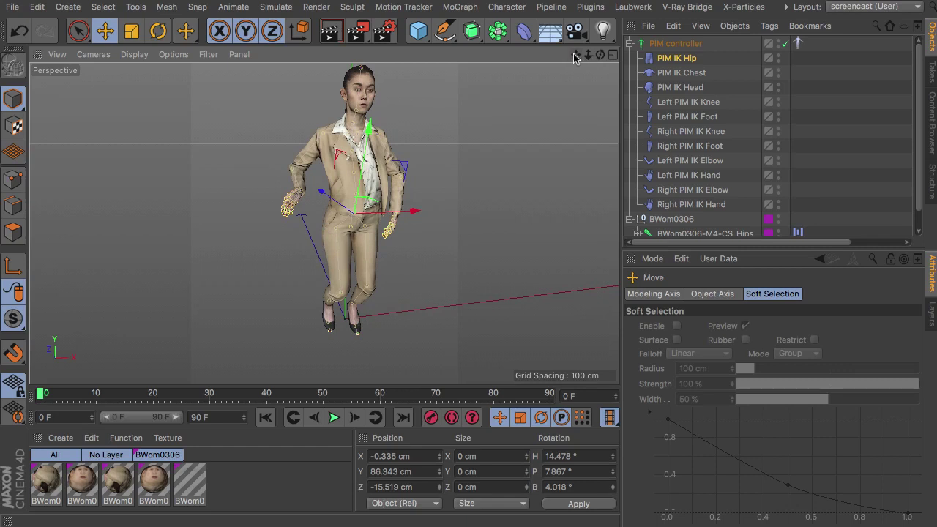
{"action": "right_click_drag", "start_coordinate": [574, 56], "coordinate": [546, 55]}
{"action": "mouse_move", "coordinate": [599, 58]}
{"action": "left_mouse_down"}
{"action": "mouse_move", "coordinate": [615, 57]}
{"action": "mouse_move", "coordinate": [594, 53]}
{"action": "left_mouse_up"}
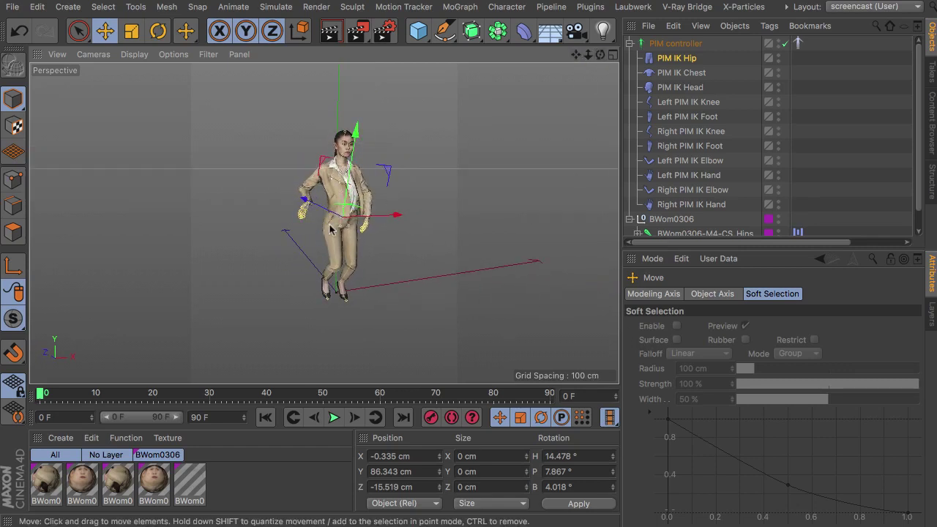